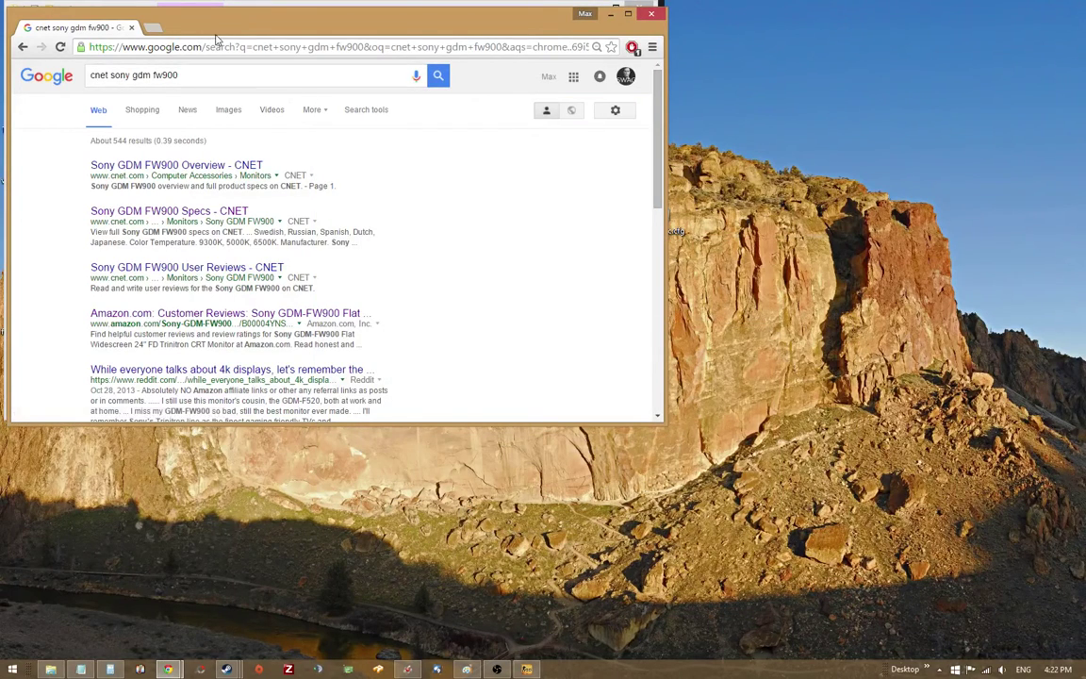
Search Google for "cnet sony gdm fw900" and open CNET's Sony GDM FW900 Specs result
left_click_drag(217, 19, 422, 101)
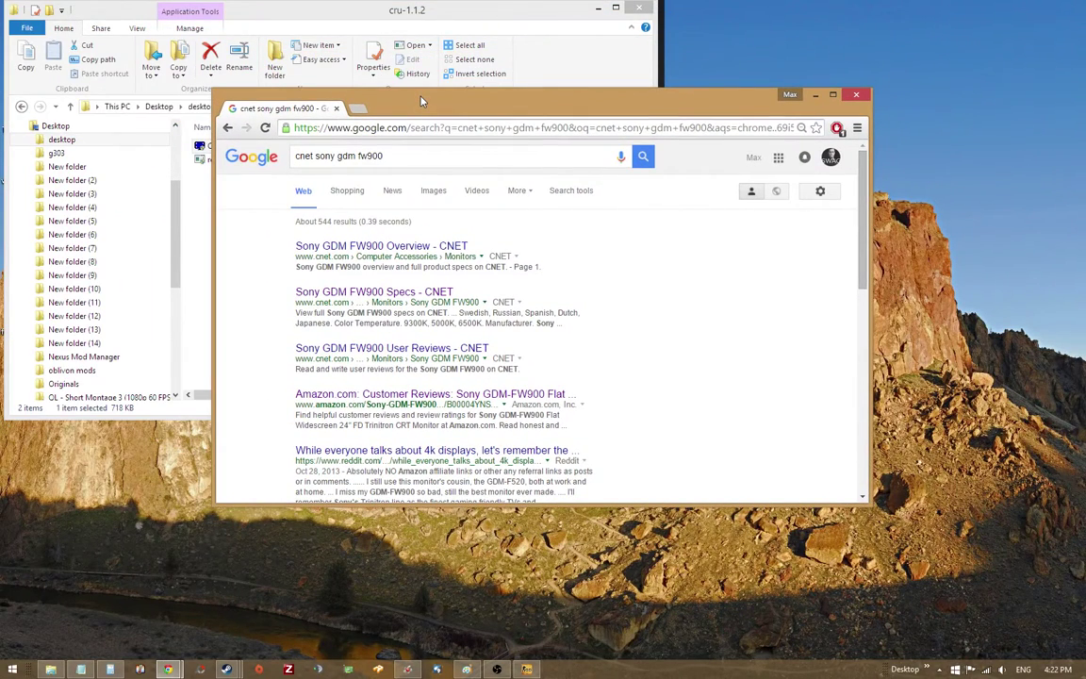
left_click(396, 157)
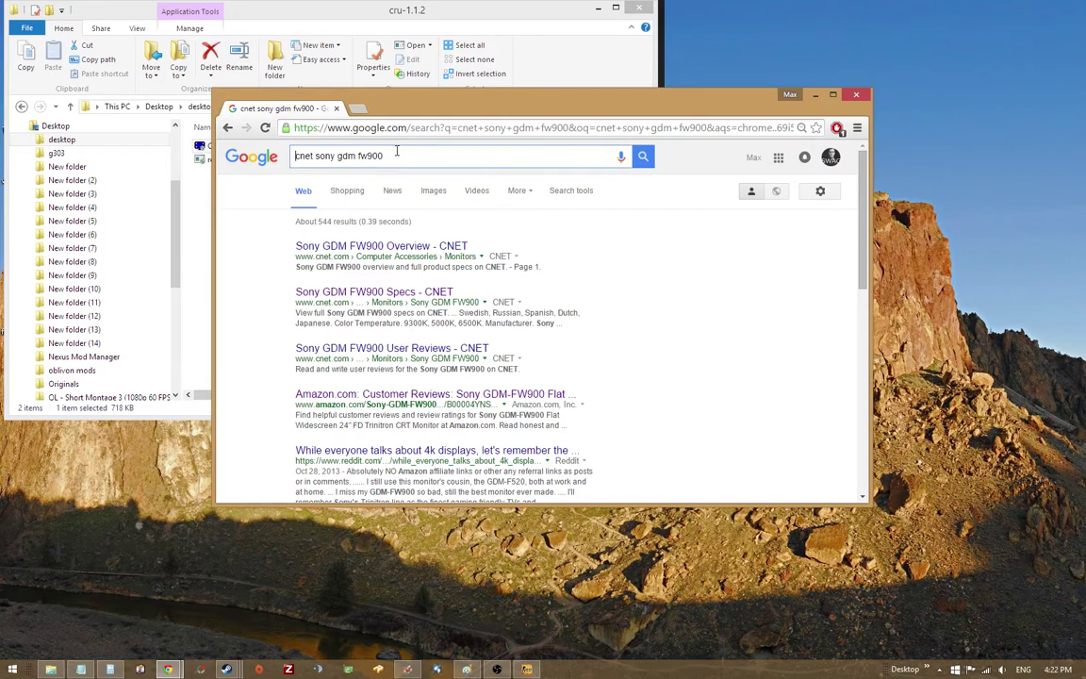
key("BackSpace")
key("BackSpace")
key("BackSpace")
key("BackSpace")
key("BackSpace")
key("BackSpace")
key("BackSpace")
key("BackSpace")
key("BackSpace")
key("BackSpace")
key("BackSpace")
key("BackSpace")
key("BackSpace")
key("BackSpace")
key("BackSpace")
key("BackSpace")
key("BackSpace")
key("BackSpace")
type("cnet")
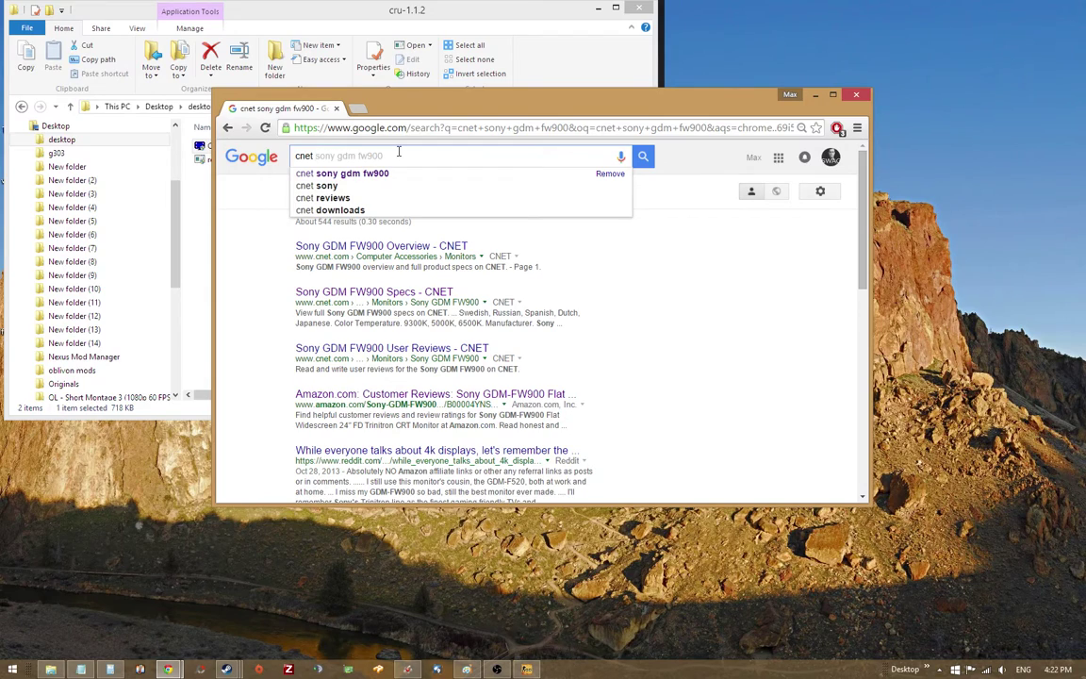
key("Tab")
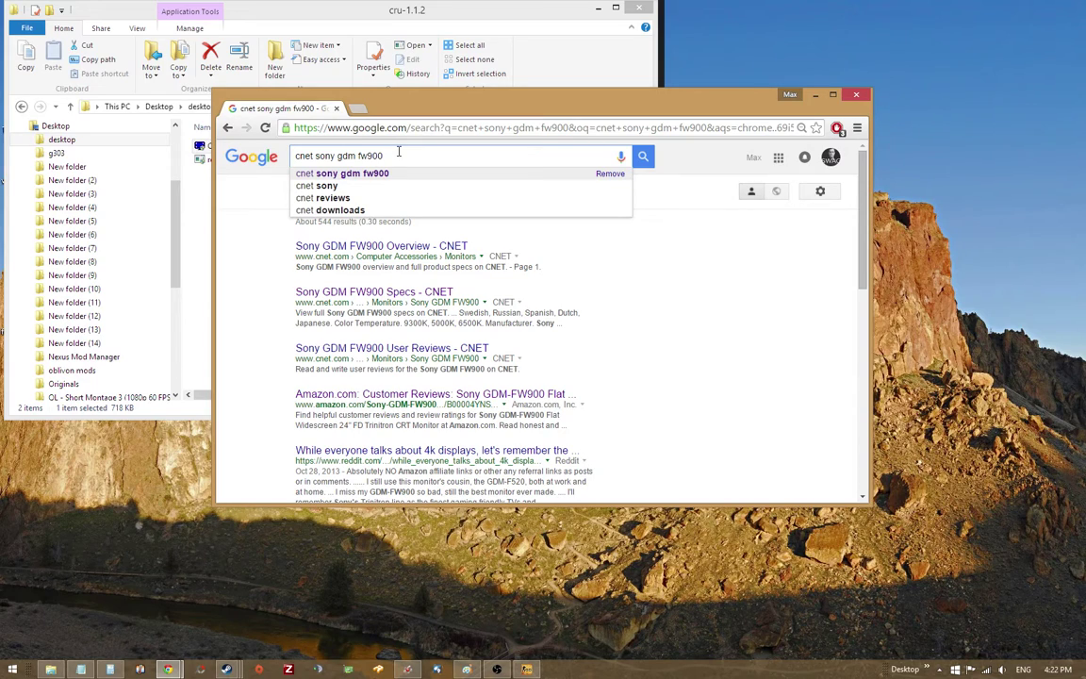
key("Return")
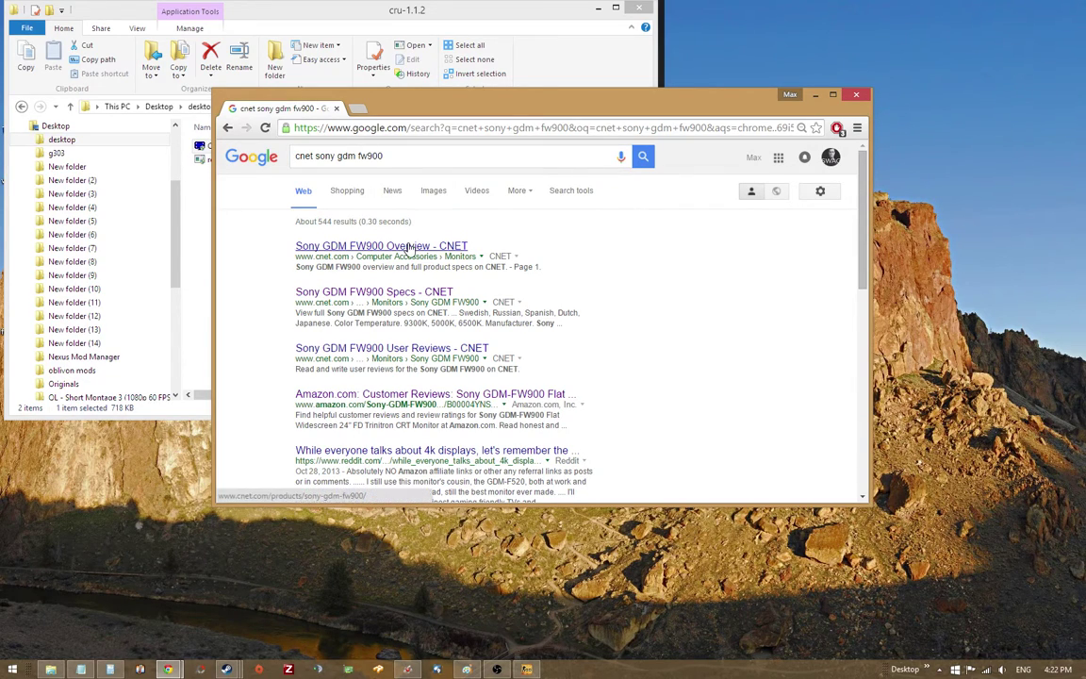
left_click(435, 294)
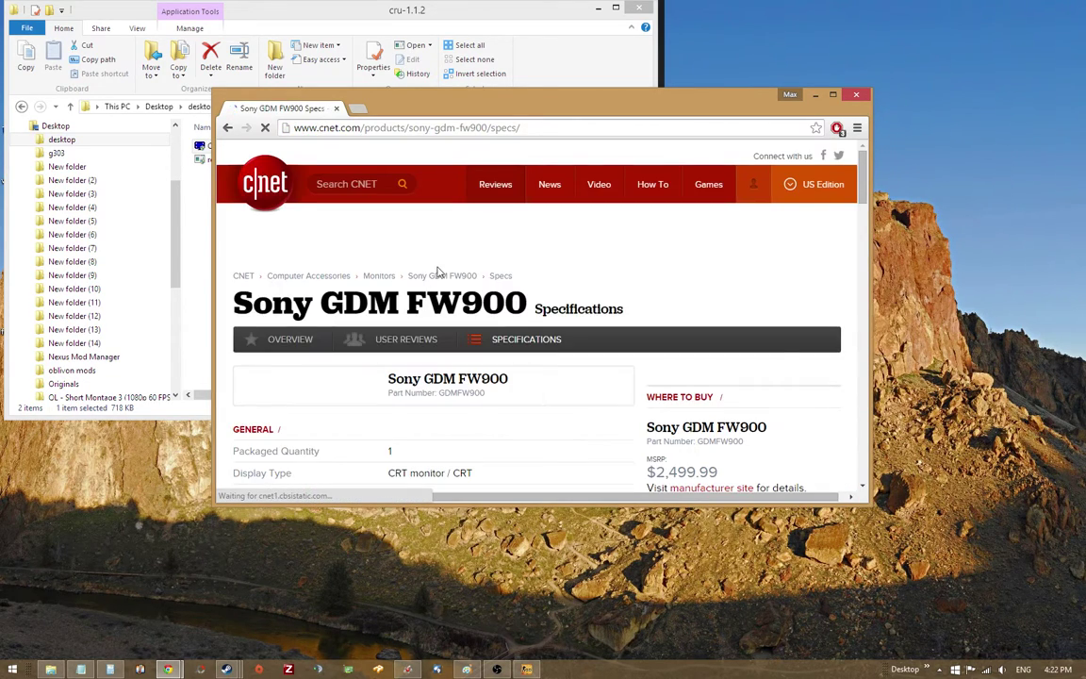
Examine the native resolution and its refresh rate in the monitor's general specifications
scroll(441, 265, "down", 2)
scroll(440, 264, "down", 3)
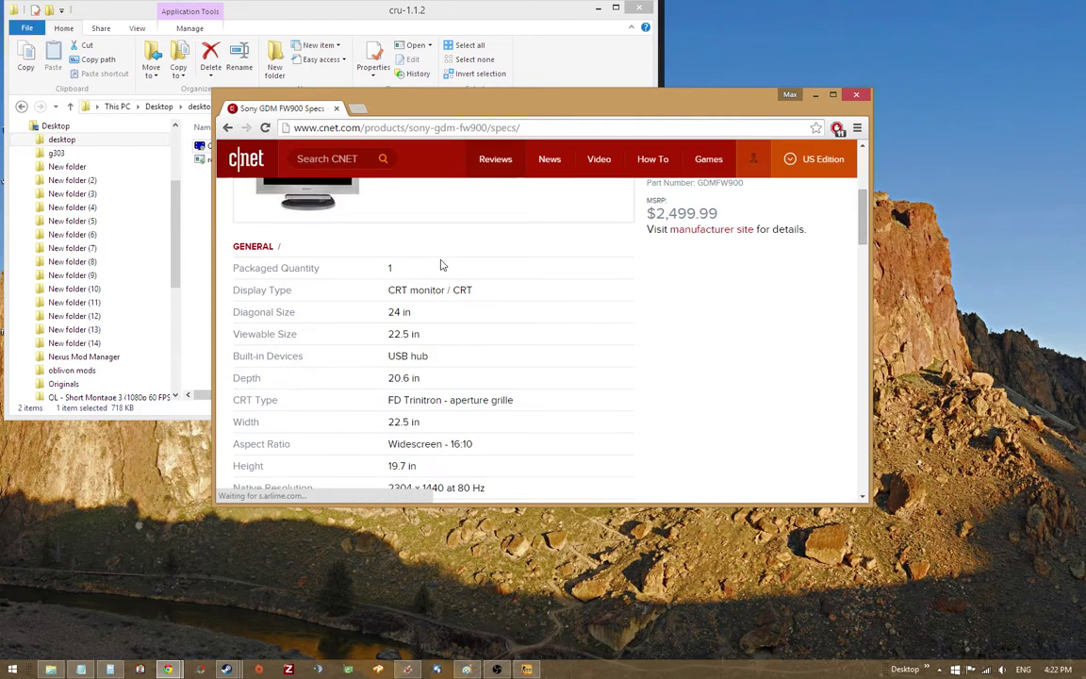
scroll(440, 263, "down", 2)
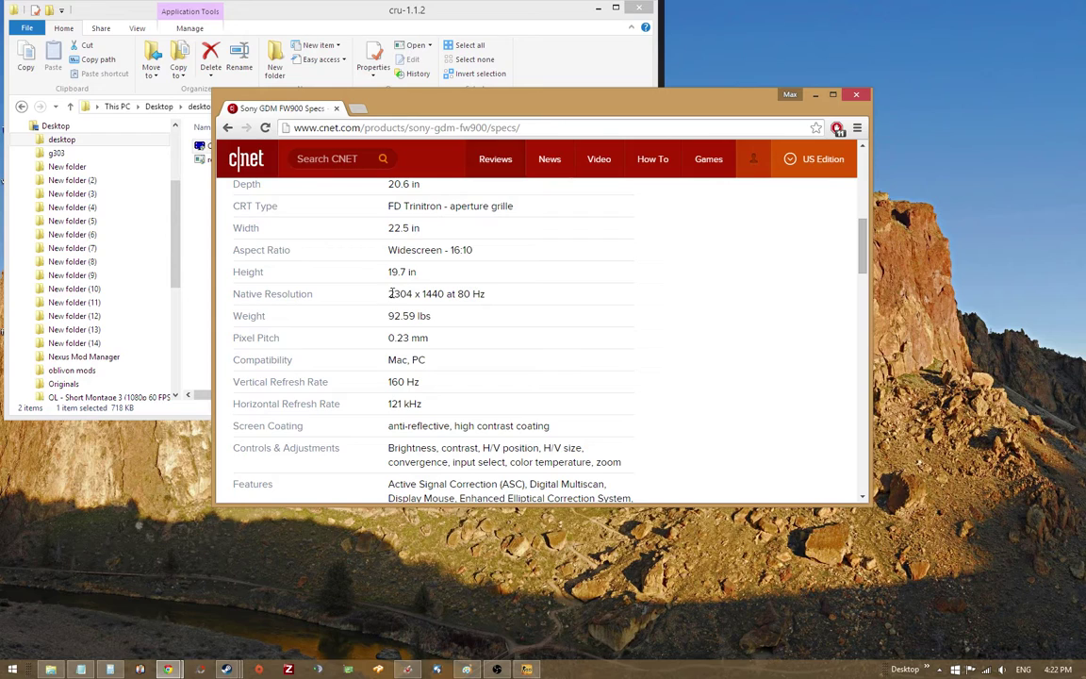
left_click_drag(395, 293, 401, 293)
left_click_drag(392, 382, 404, 423)
left_click(478, 345)
left_click_drag(387, 297, 495, 303)
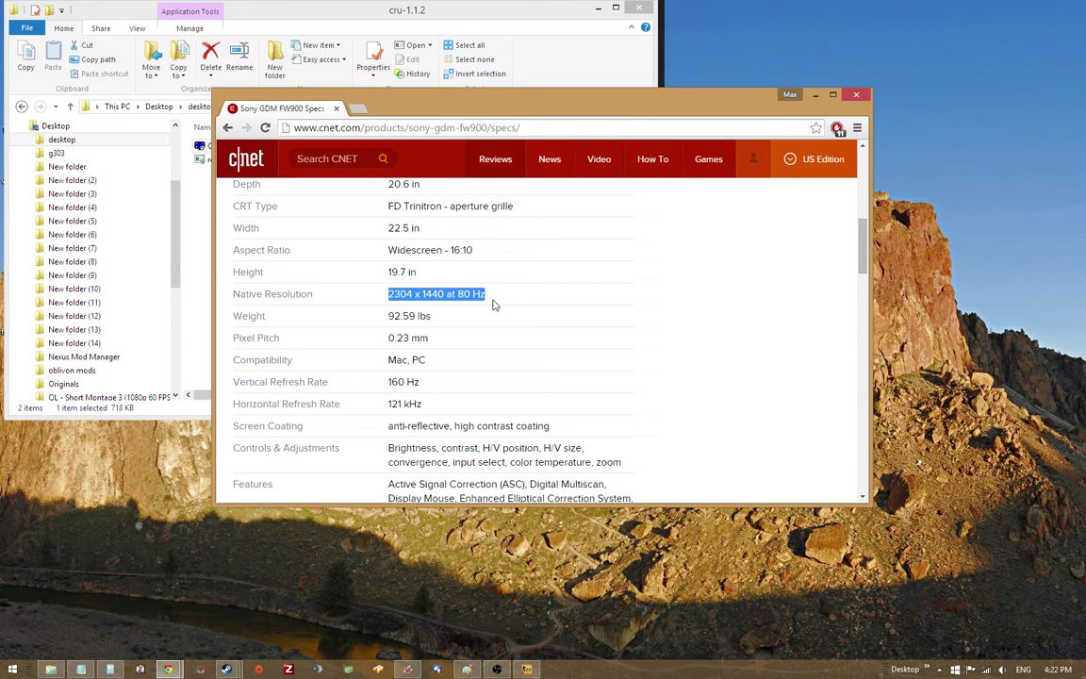
left_click(387, 296)
left_click_drag(386, 296, 503, 301)
Check the vertical and horizontal refresh rates in the monitor's specifications
scroll(373, 321, "down", 1)
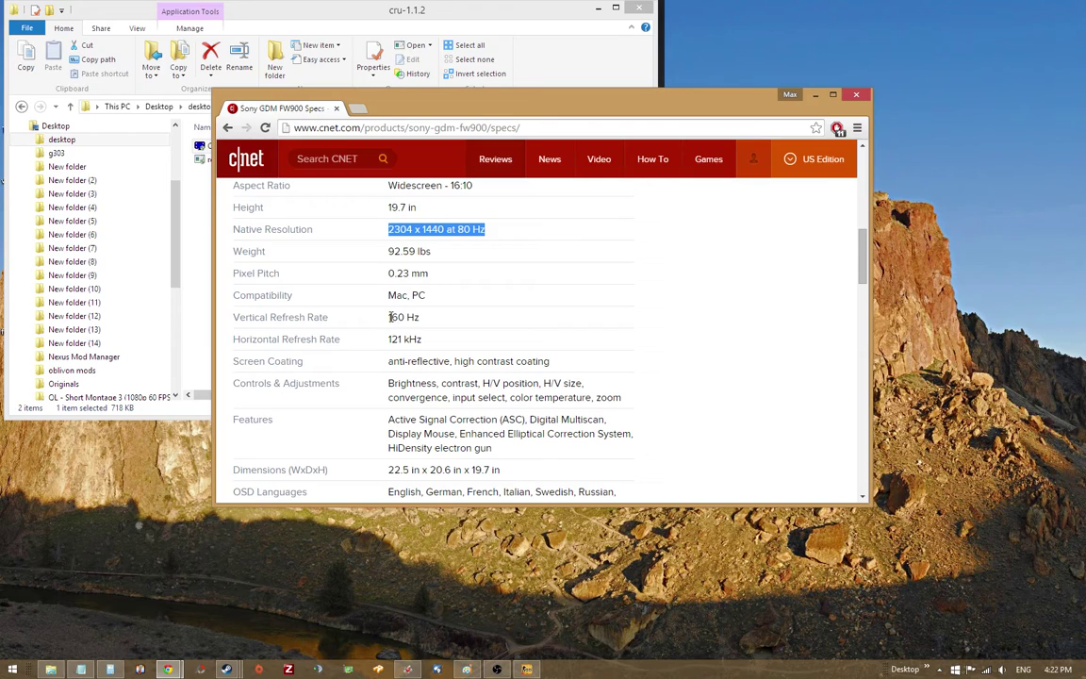
left_click_drag(390, 317, 421, 318)
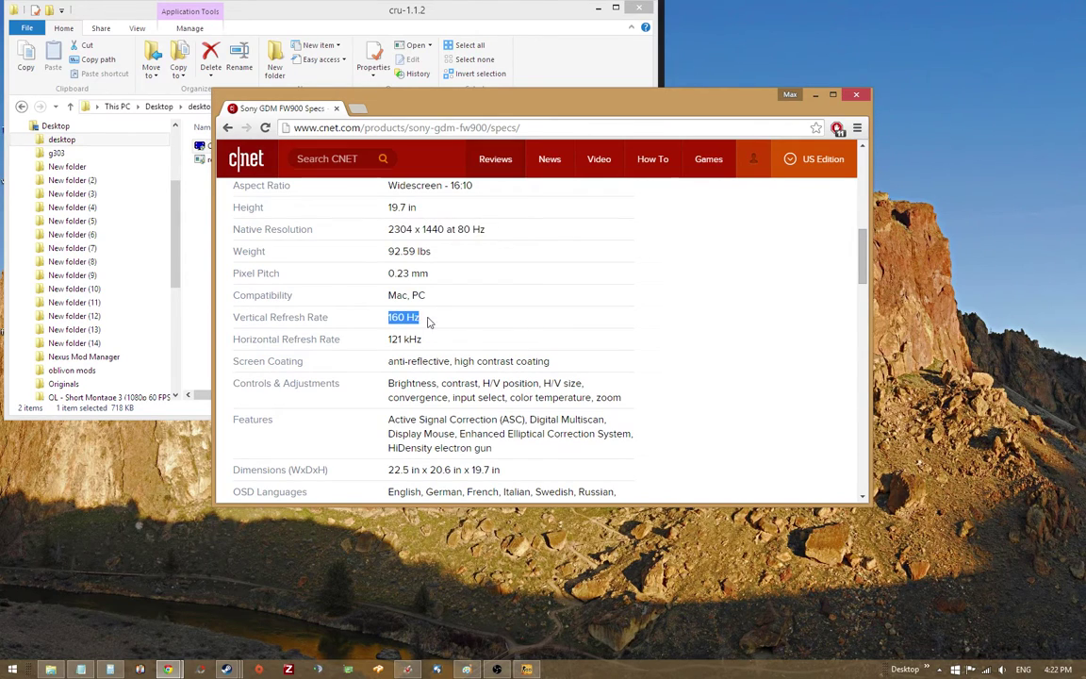
left_click(406, 324)
left_click_drag(389, 340, 421, 340)
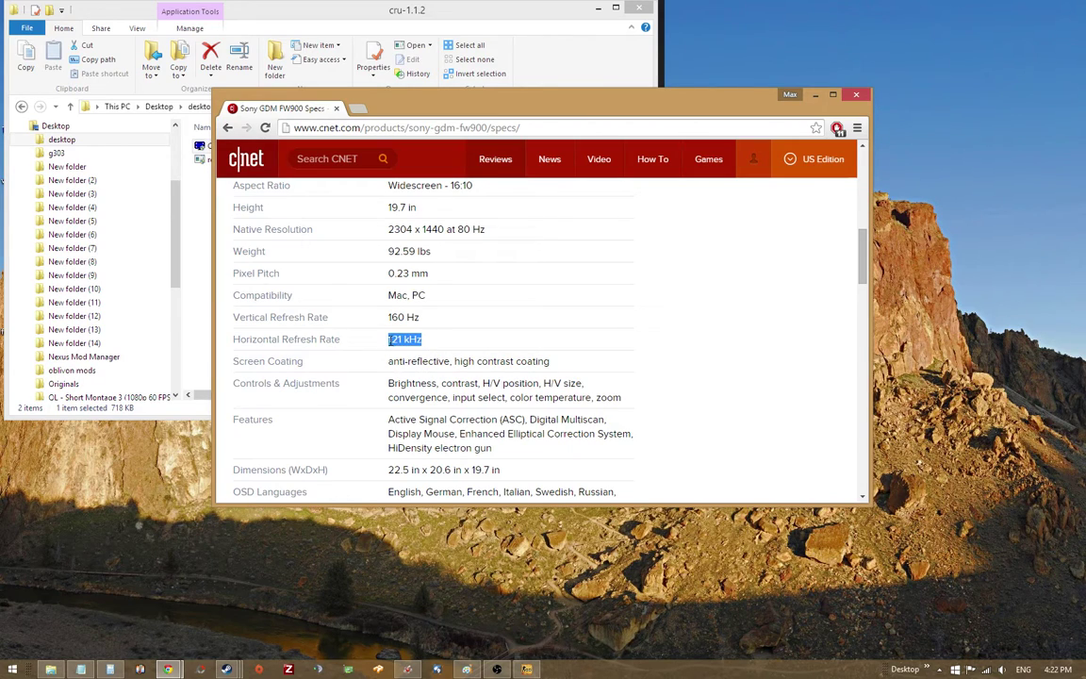
left_click(392, 341)
left_click_drag(389, 339, 402, 339)
scroll(506, 314, "down", 3)
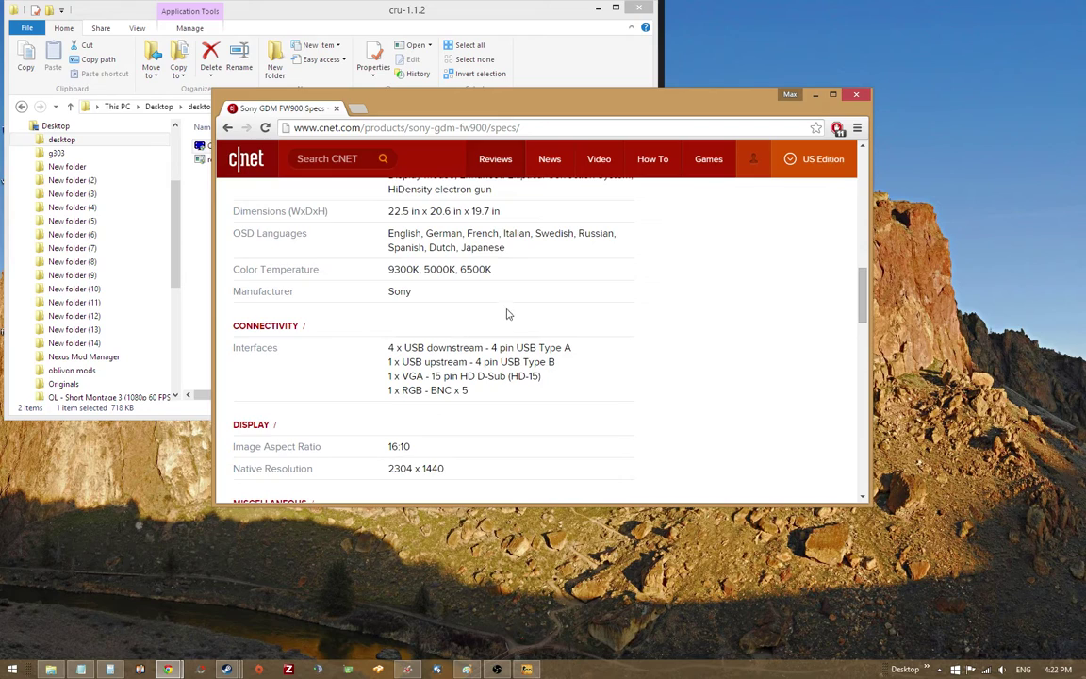
scroll(507, 314, "up", 5)
left_click(390, 381)
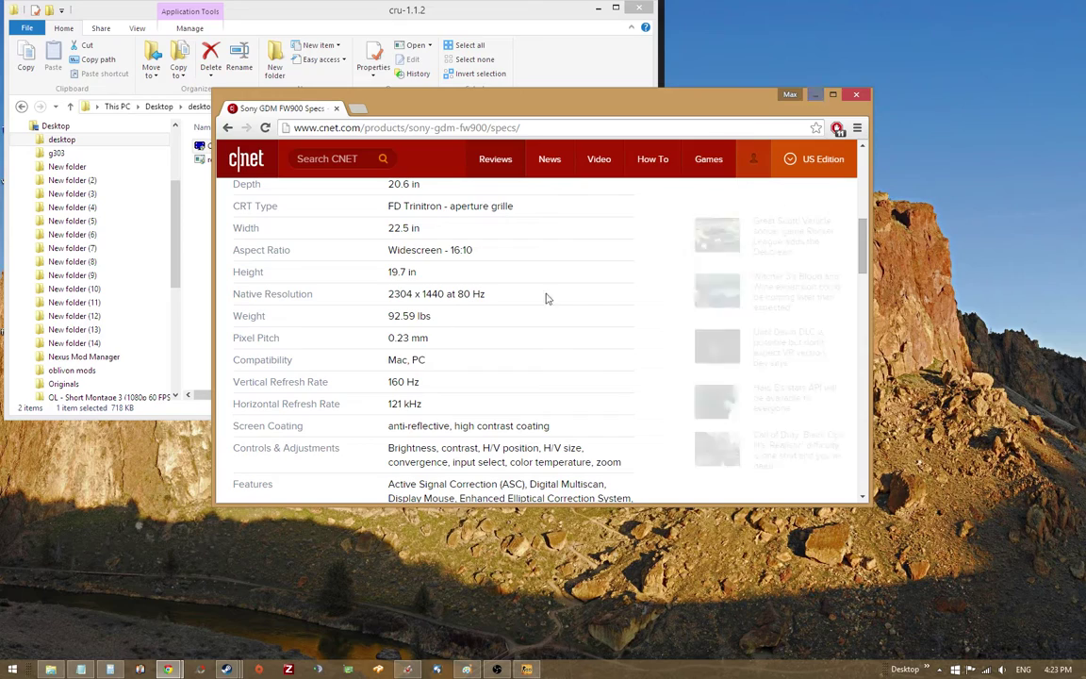
left_click_drag(390, 381, 423, 382)
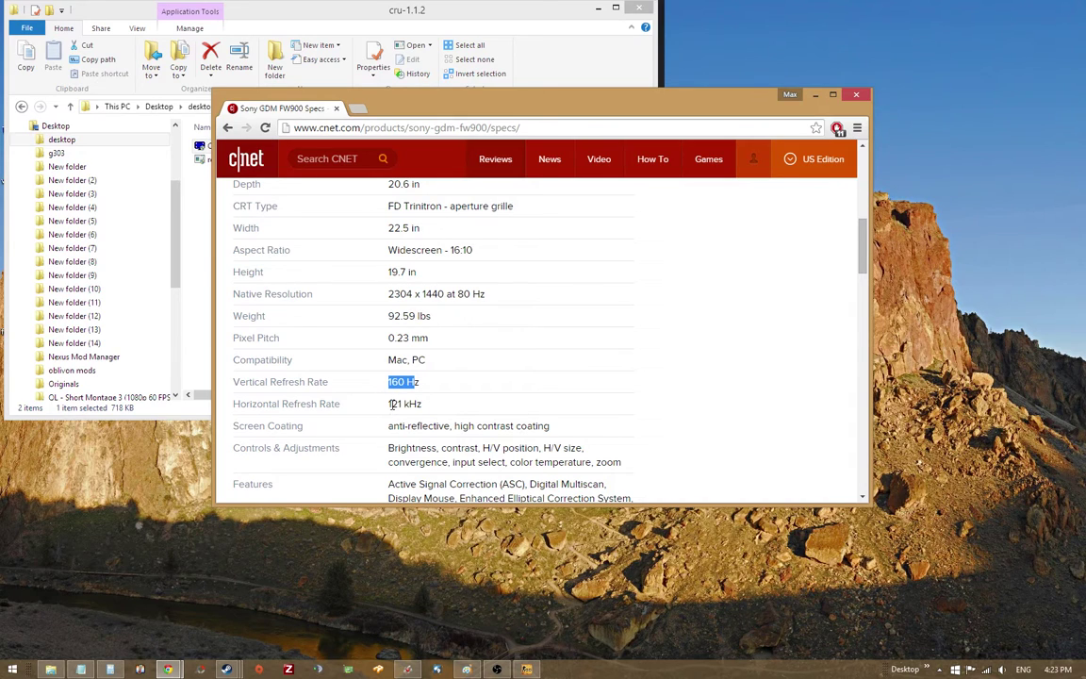
Minimize the browser and launch CRU.exe from the cru-1.1.2 folder, allowing it to make changes to the computer
left_click(813, 93)
left_click(222, 148)
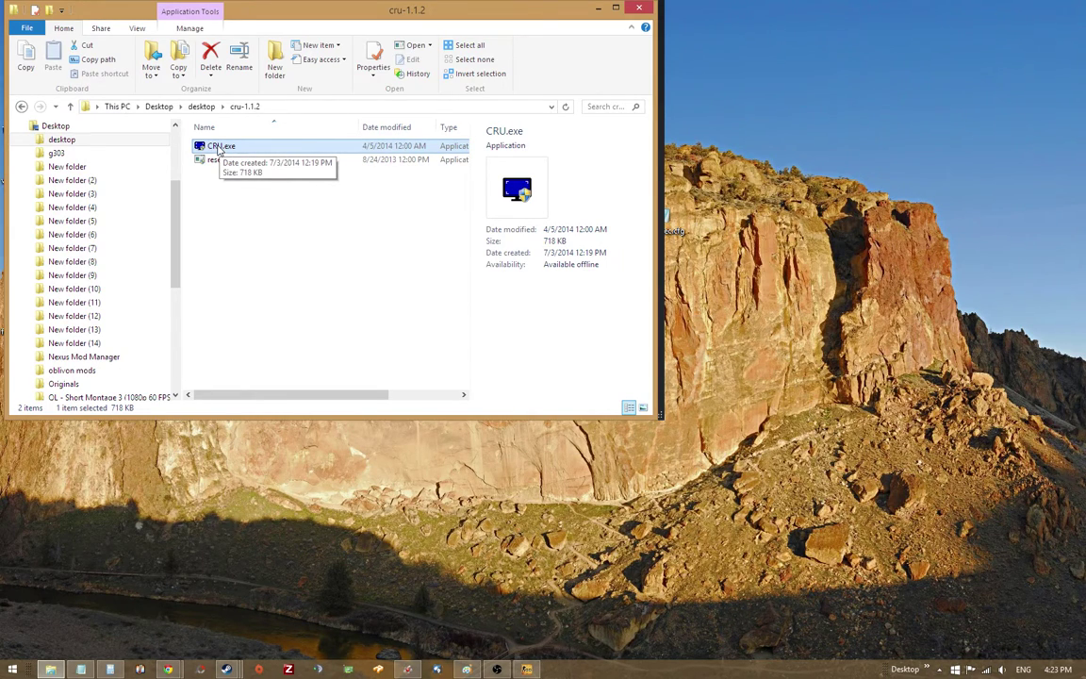
double_click(219, 148)
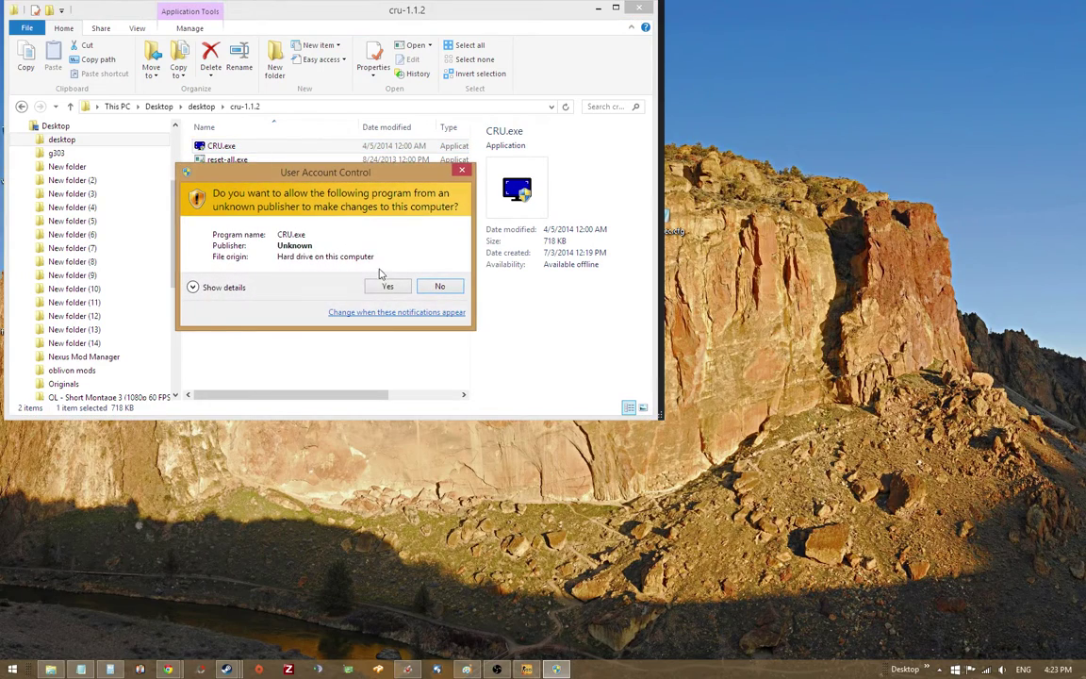
left_click(385, 288)
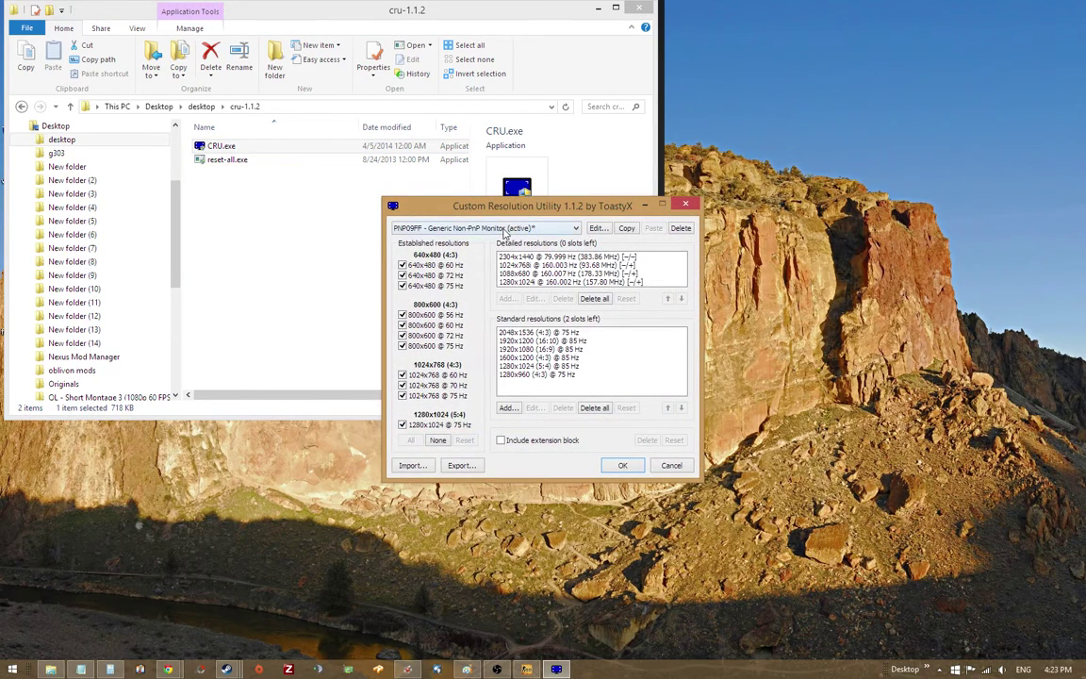
Keep the active Generic Non-PnP Monitor selected and set the 1088x680 detailed resolution's timing to Automatic - CRT standard
left_click(506, 229)
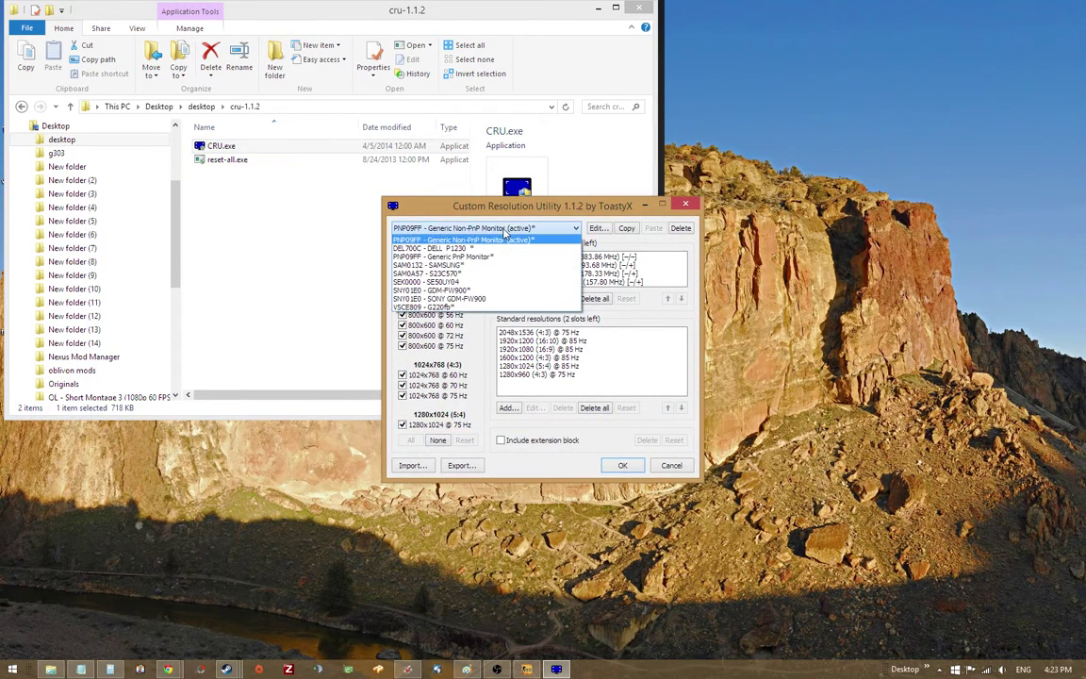
left_click(612, 216)
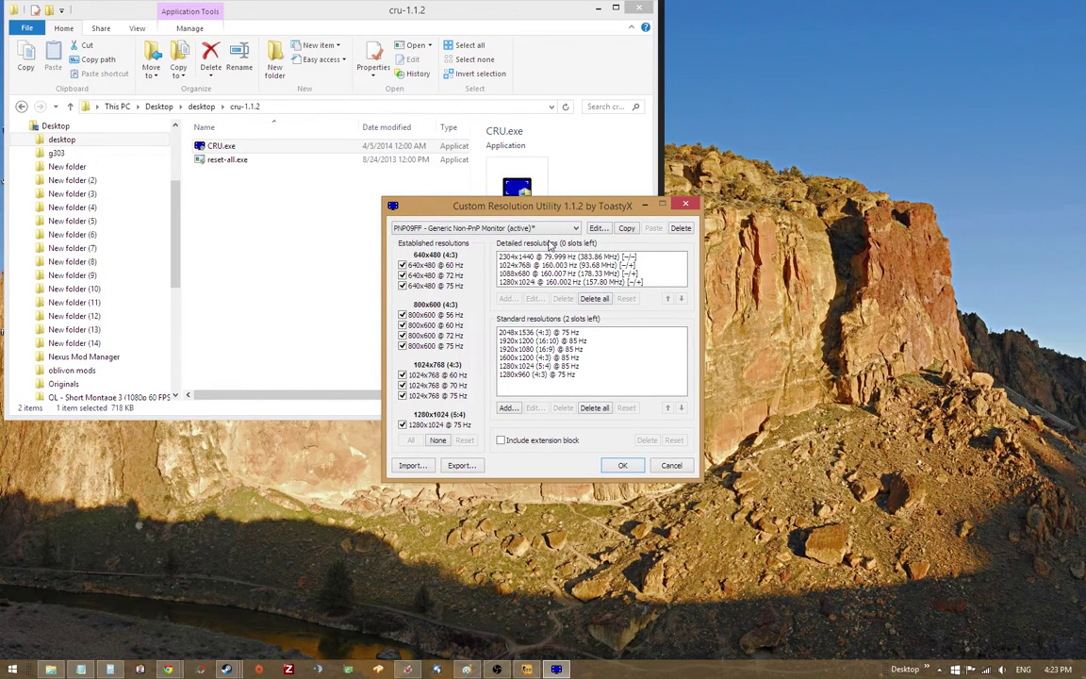
left_click(534, 272)
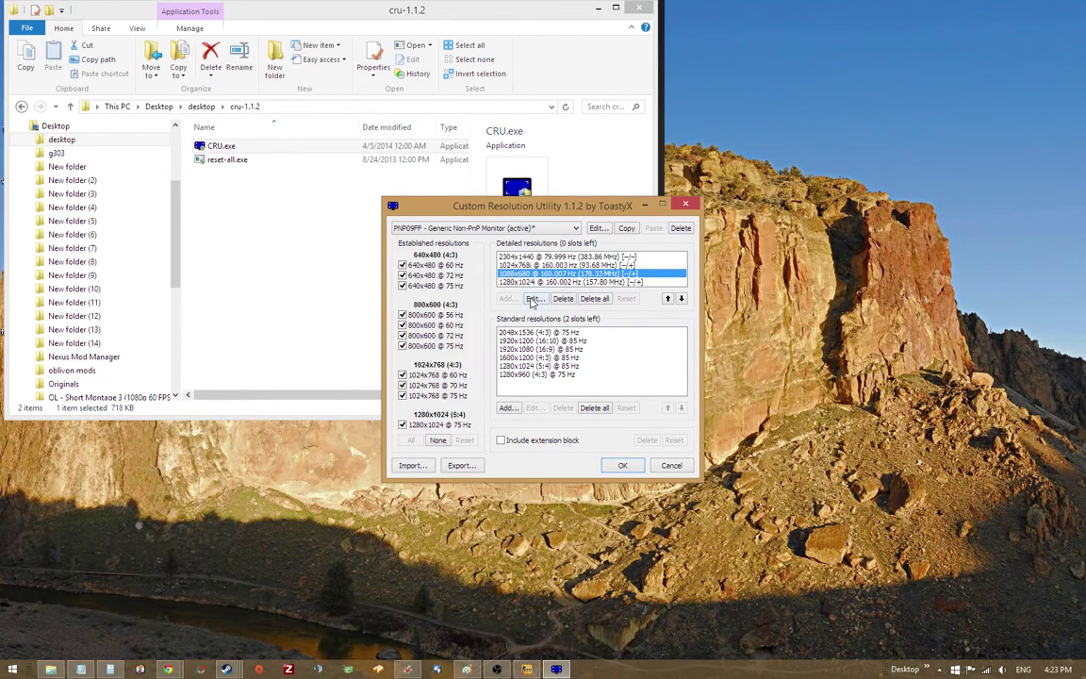
left_click(533, 298)
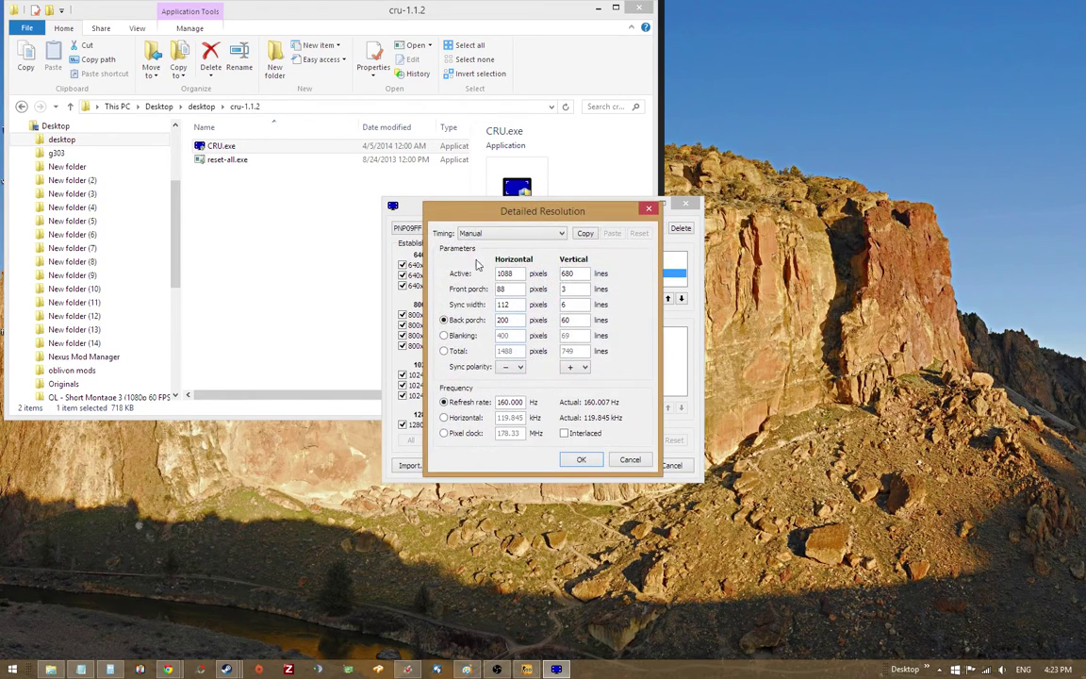
left_click(509, 233)
left_click(471, 244)
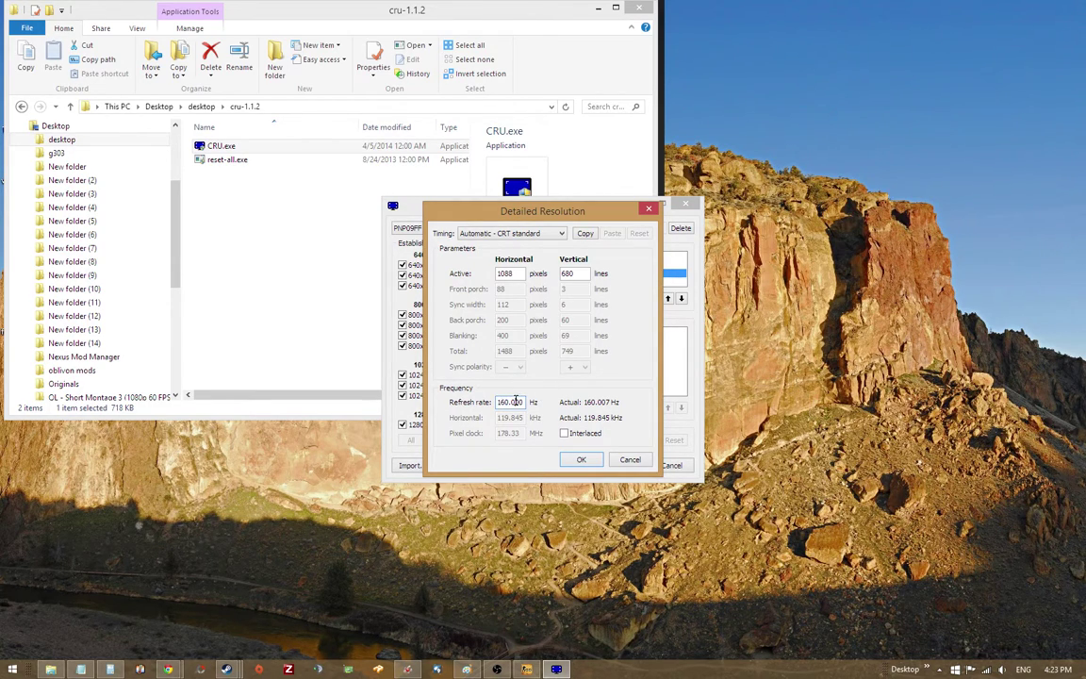
Review the refresh rate and the active horizontal and vertical values of the 1088x680 resolution
left_click_drag(498, 401, 512, 402)
double_click(517, 274)
left_click(578, 273)
left_click_drag(577, 273, 562, 274)
left_click(579, 274)
Switch to Calculator and calculate 680 * (16 * 10)
left_click(110, 670)
left_click(262, 513)
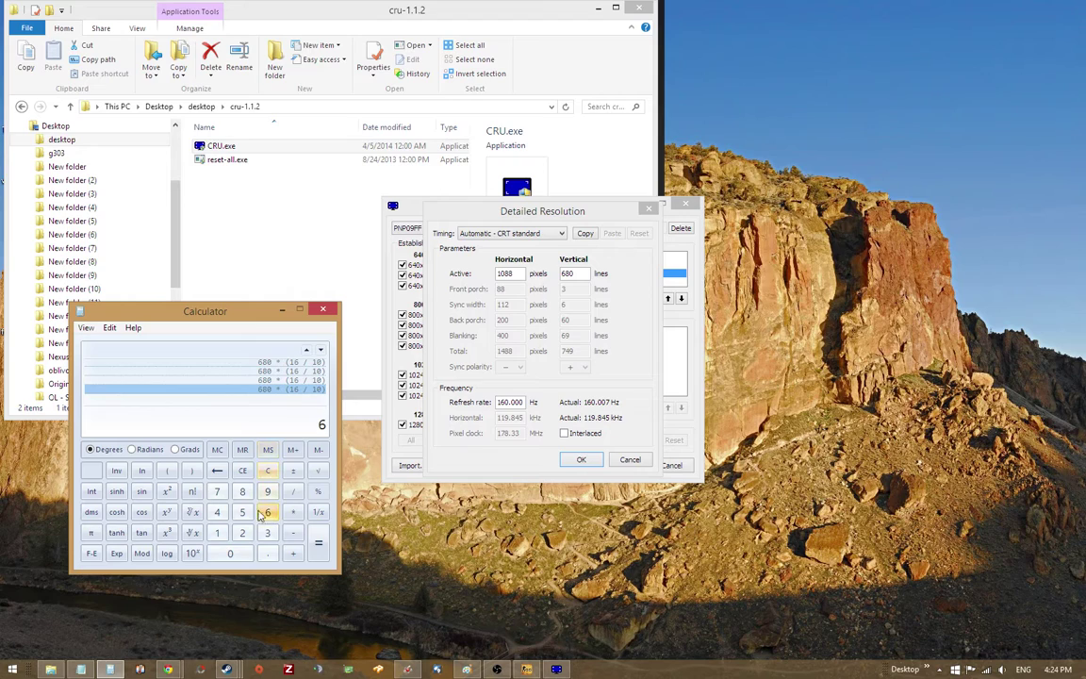
type("80*")
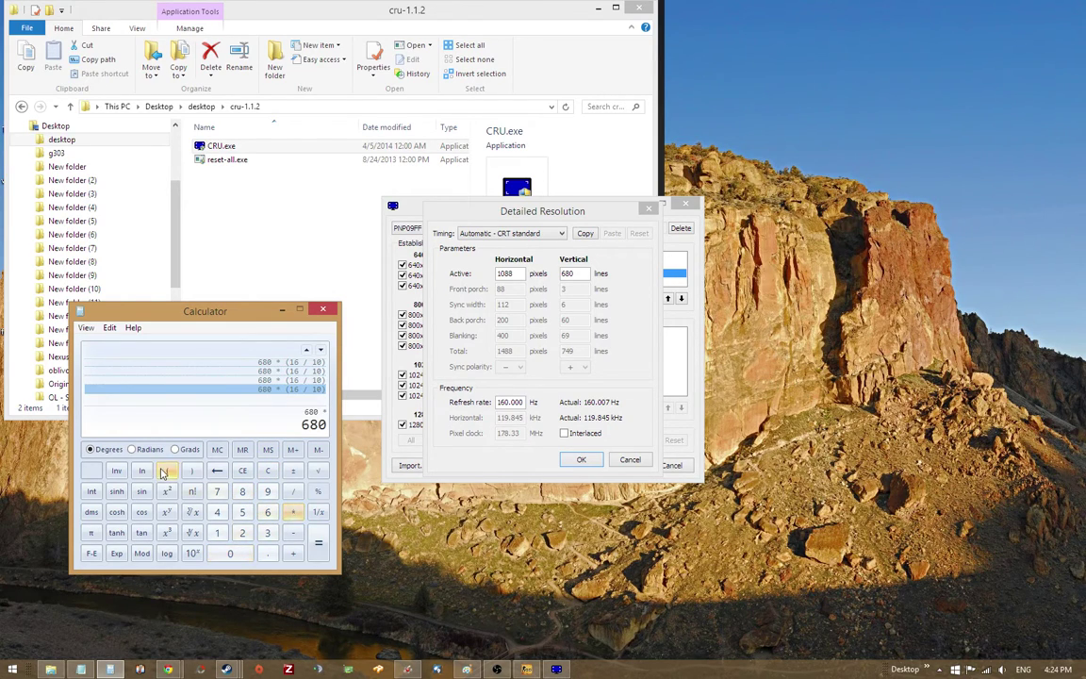
left_click(165, 472)
left_click(267, 512)
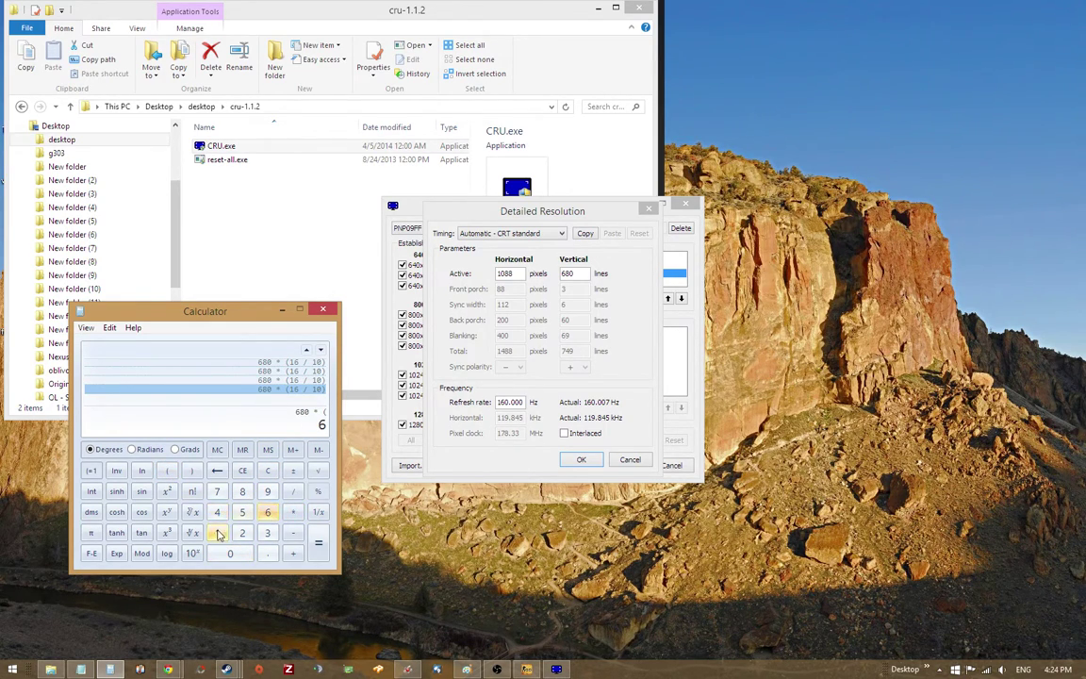
left_click(217, 470)
left_click(219, 534)
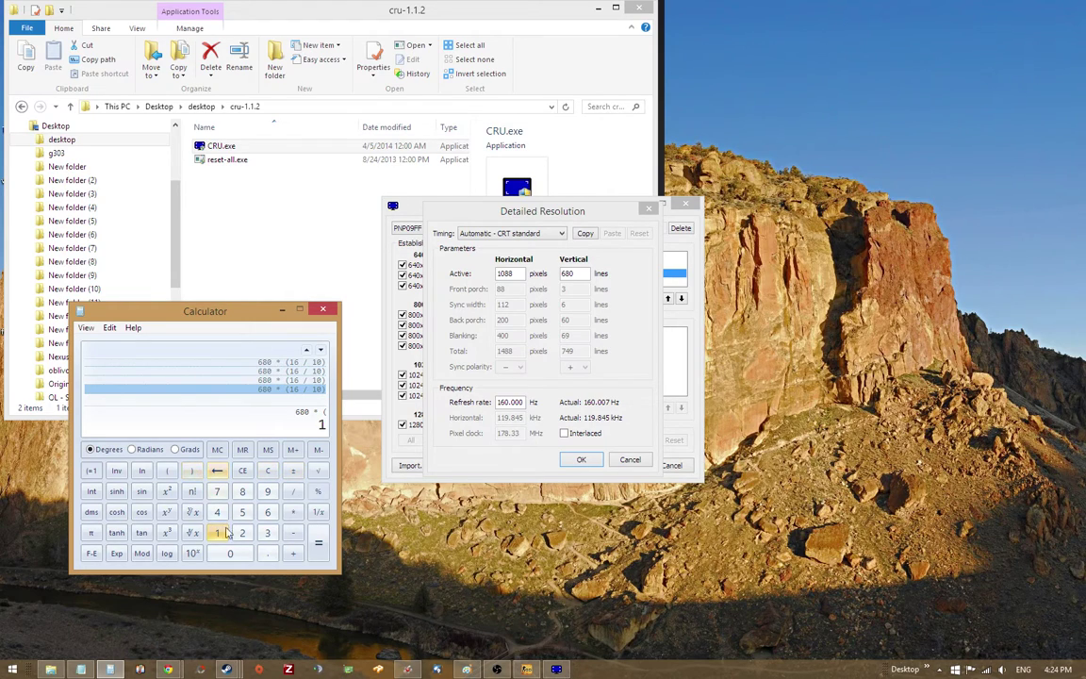
left_click(267, 512)
left_click(291, 512)
type("1")
left_click(229, 554)
left_click(191, 470)
left_click(318, 542)
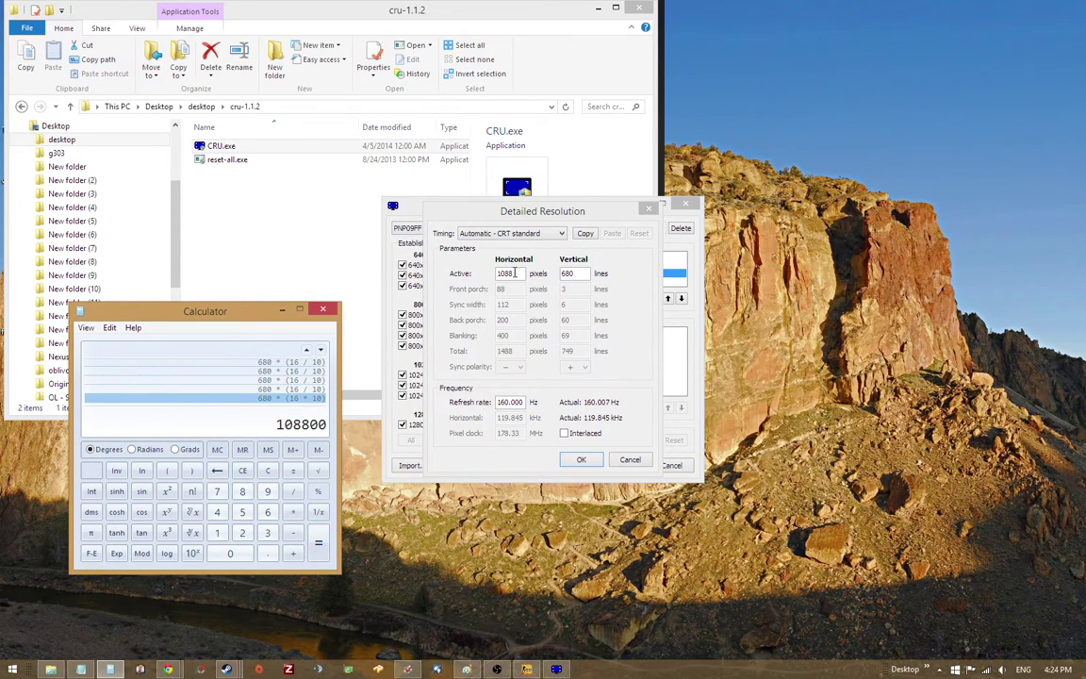
Close Calculator and accept the 1088x680 detailed resolution settings
left_click(321, 309)
left_click(520, 273)
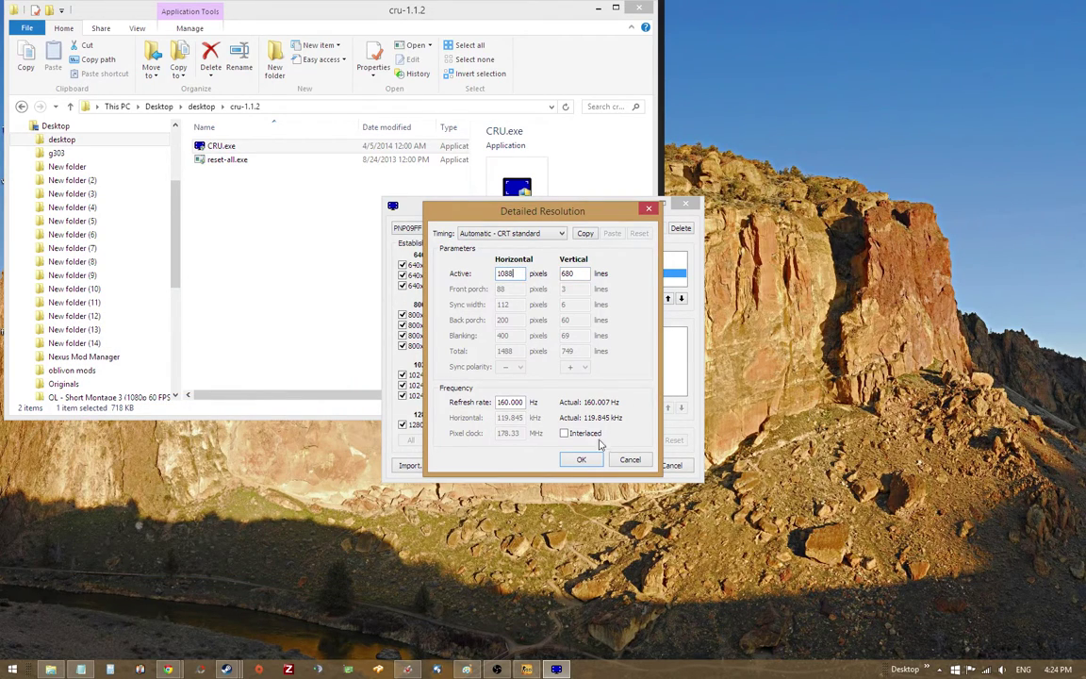
left_click(586, 459)
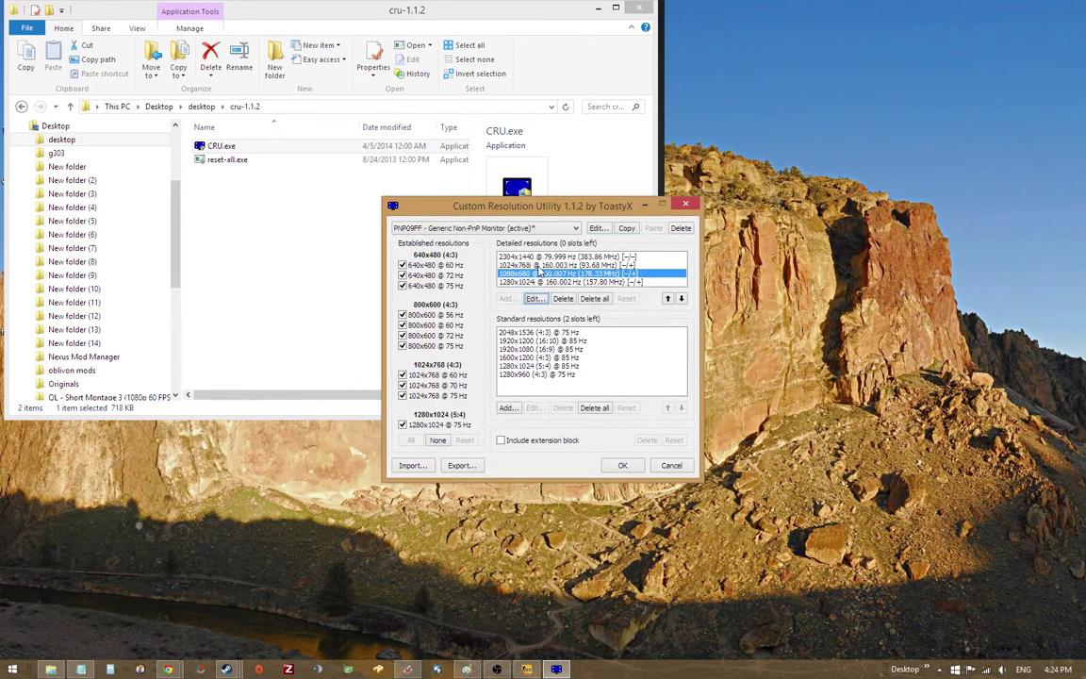
Open the interlaced 1024x768 detailed resolution for editing and set its timing to Automatic - CRT standard
double_click(540, 271)
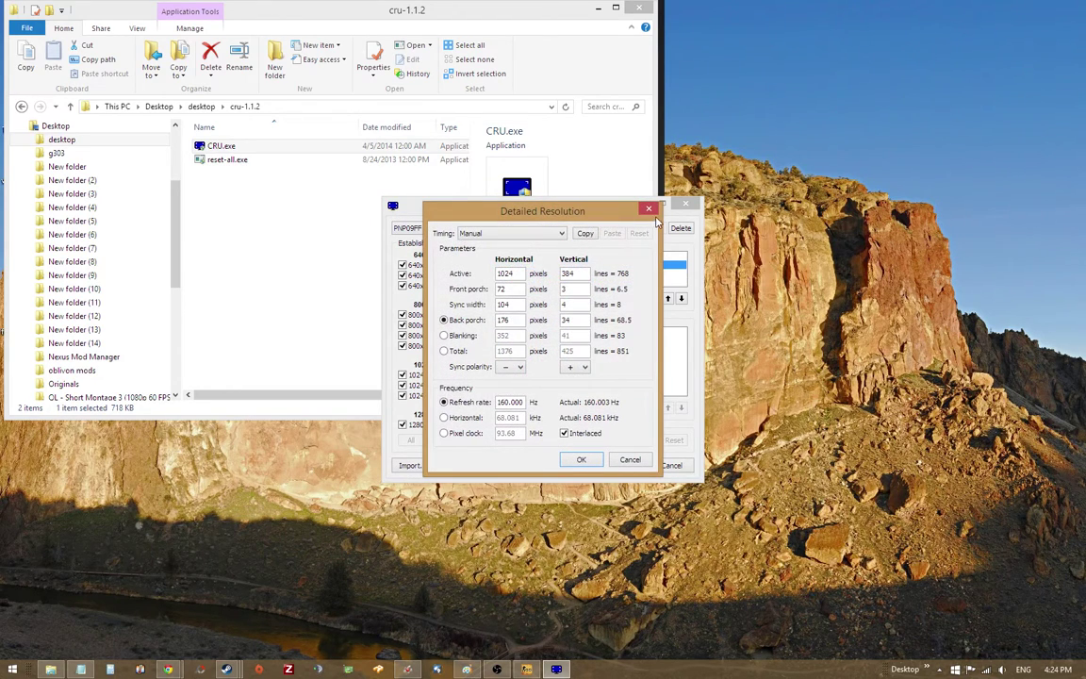
left_click(630, 219)
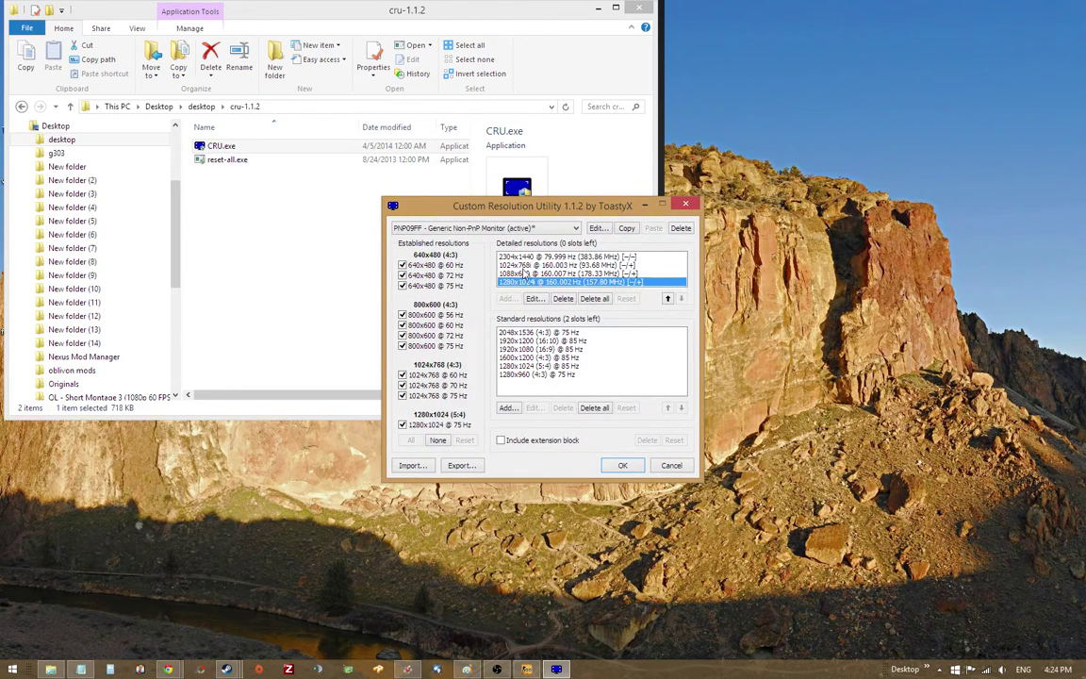
double_click(483, 268)
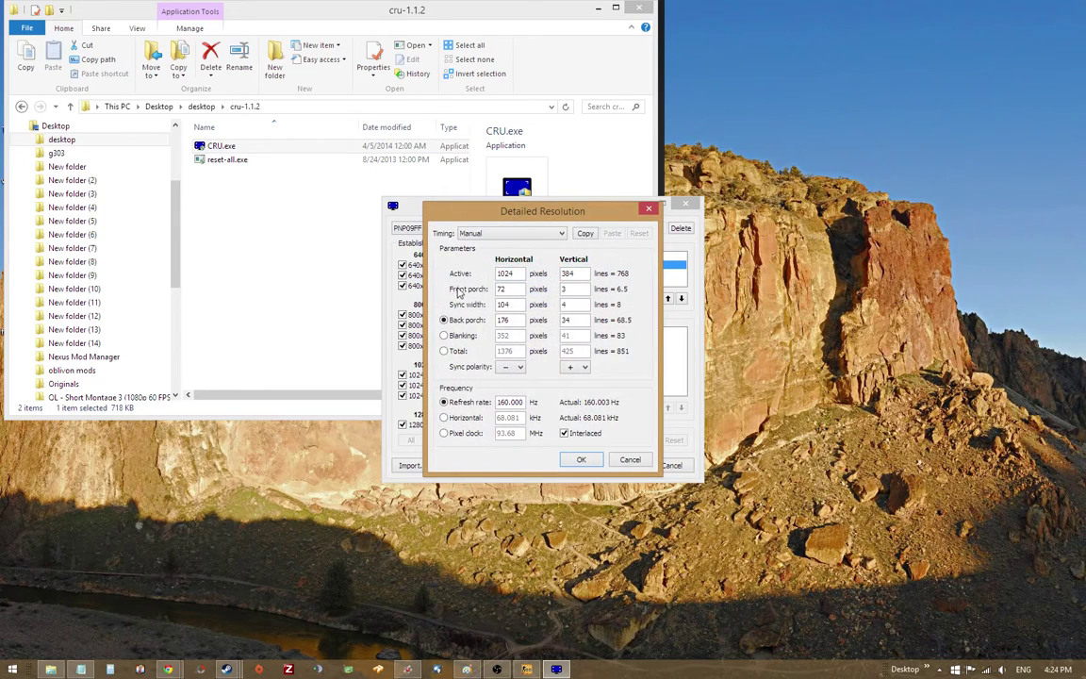
left_click(485, 235)
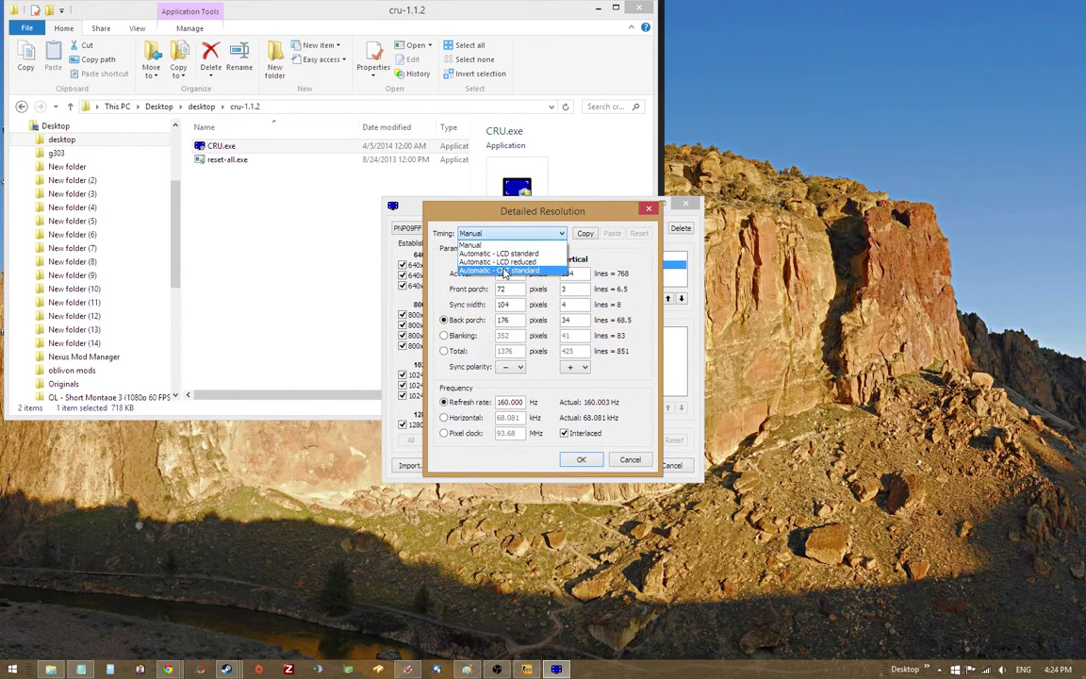
left_click(505, 271)
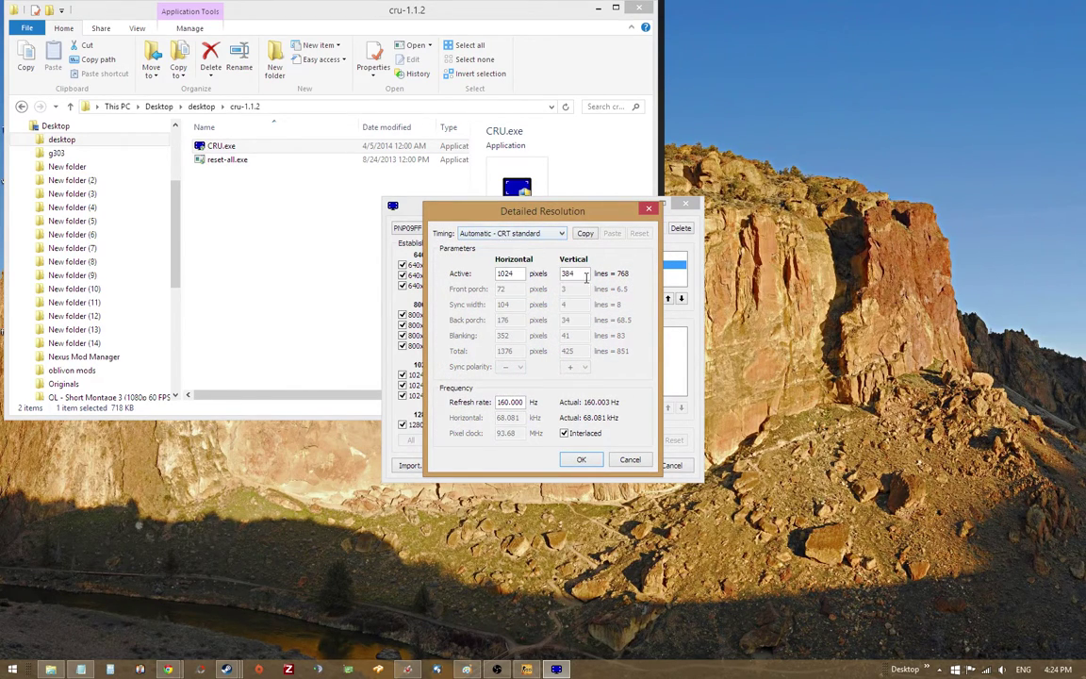
Switch interlacing off for the 1024x768 resolution to inspect its active horizontal and vertical values, and switch interlacing back on
left_click(563, 432)
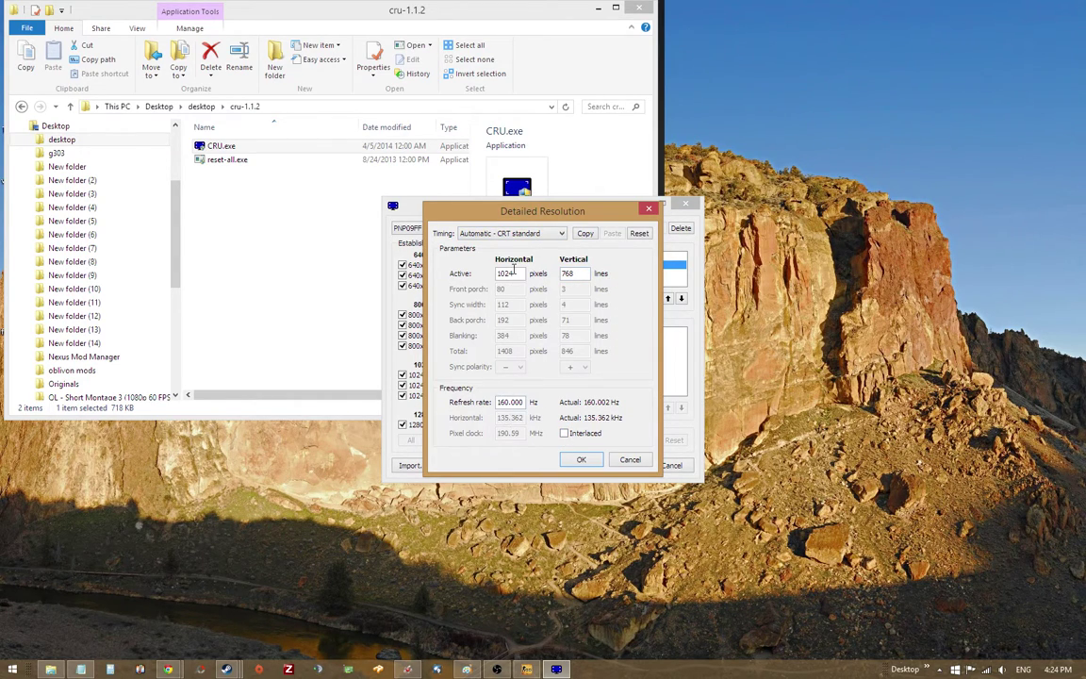
left_click_drag(514, 275, 496, 274)
left_click(578, 273)
left_click(564, 433)
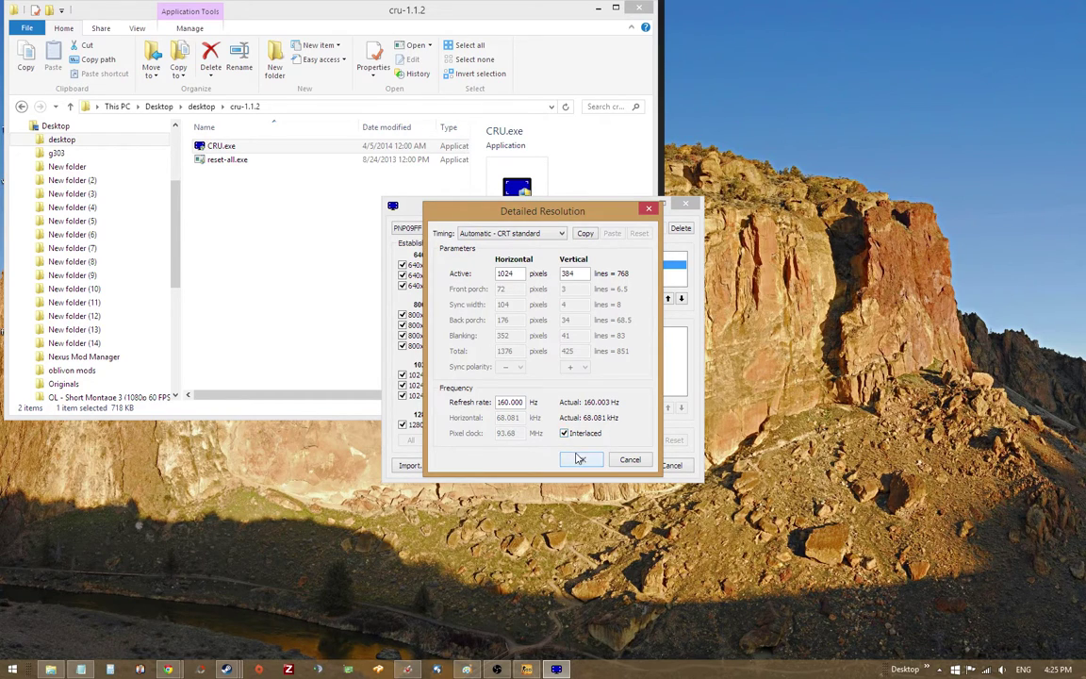
Accept the interlaced 1024x768 detailed resolution and save all changes in Custom Resolution Utility
left_click(581, 460)
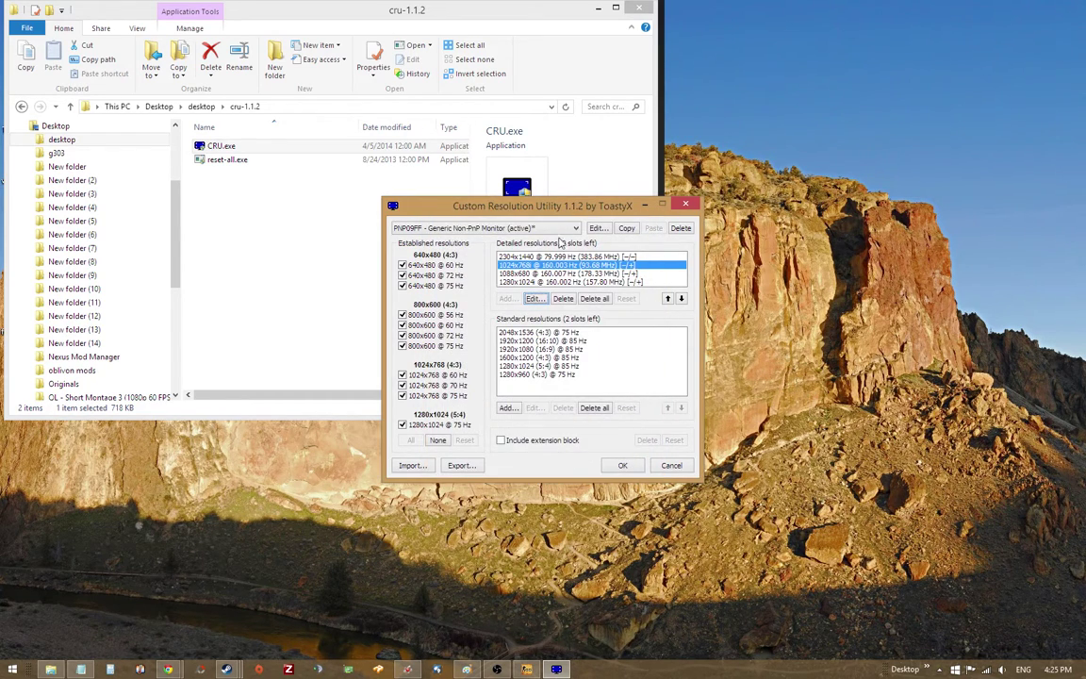
left_click(622, 466)
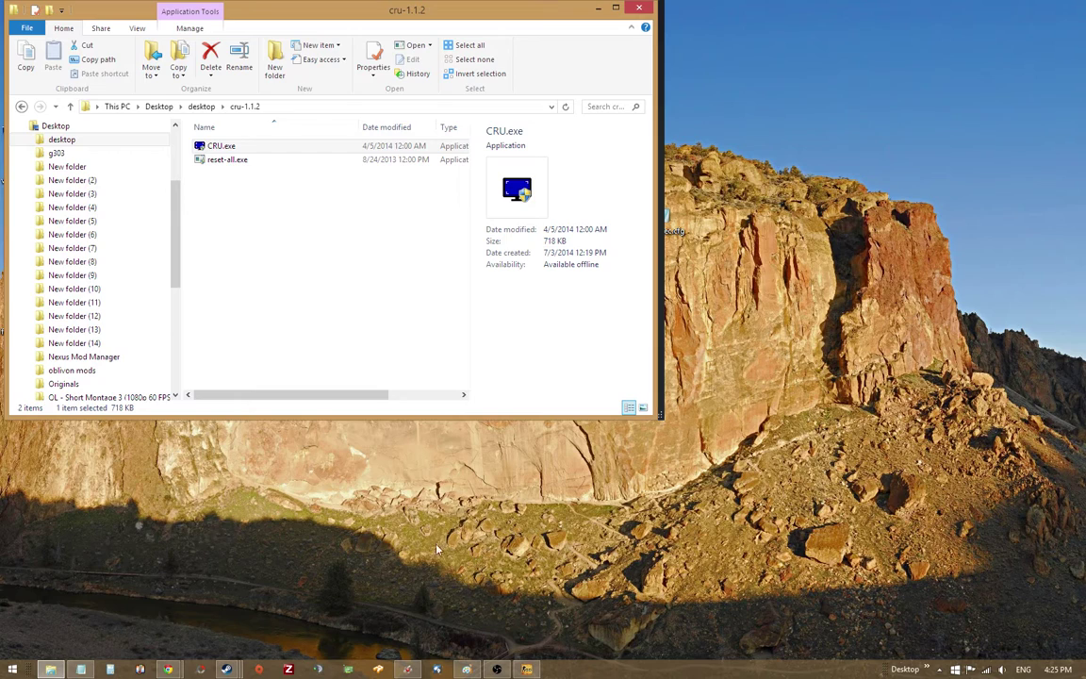
Switch to AMD Catalyst Control Center, enable GPU scaling for the VGA display, and keep the reconfigured display settings
mouse_move(407, 669)
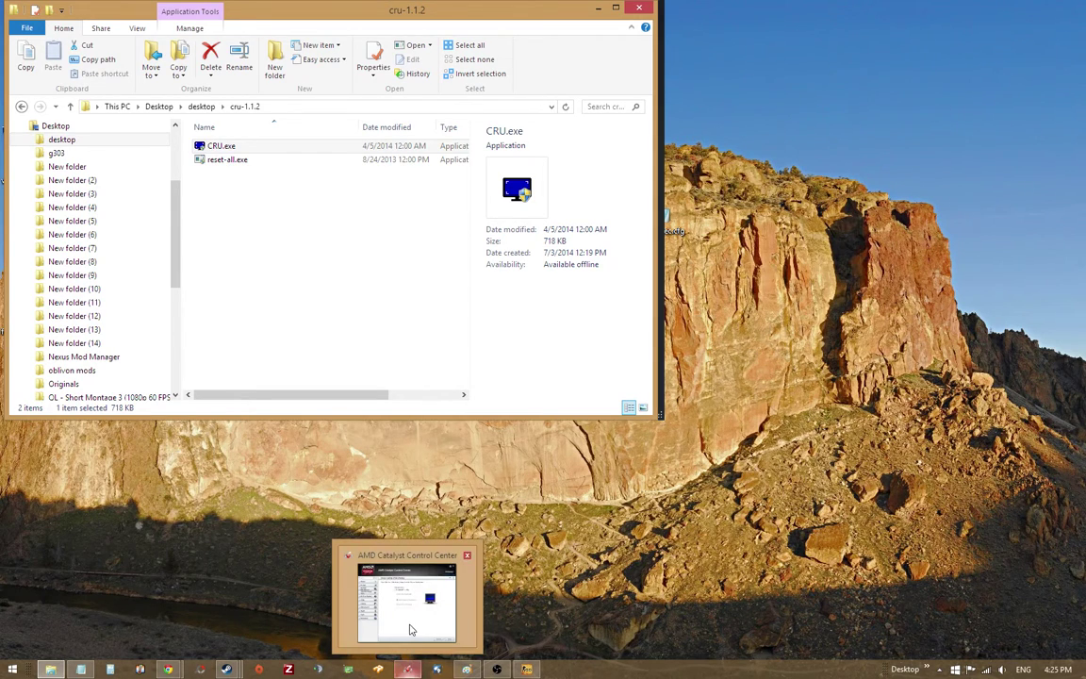
mouse_move(412, 629)
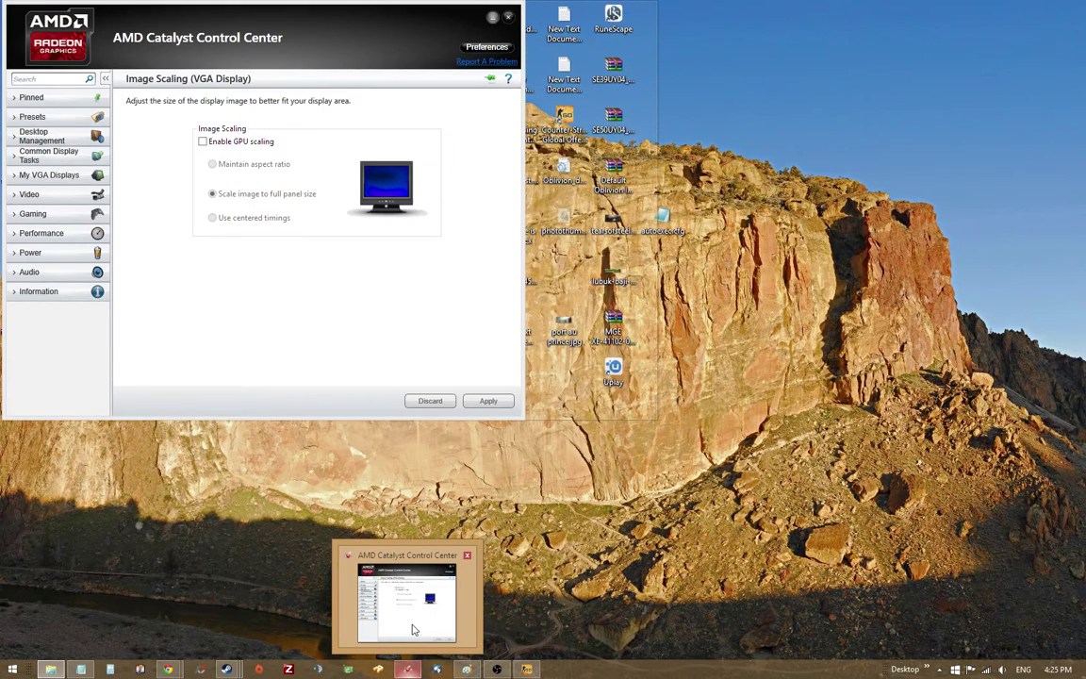
left_click(412, 629)
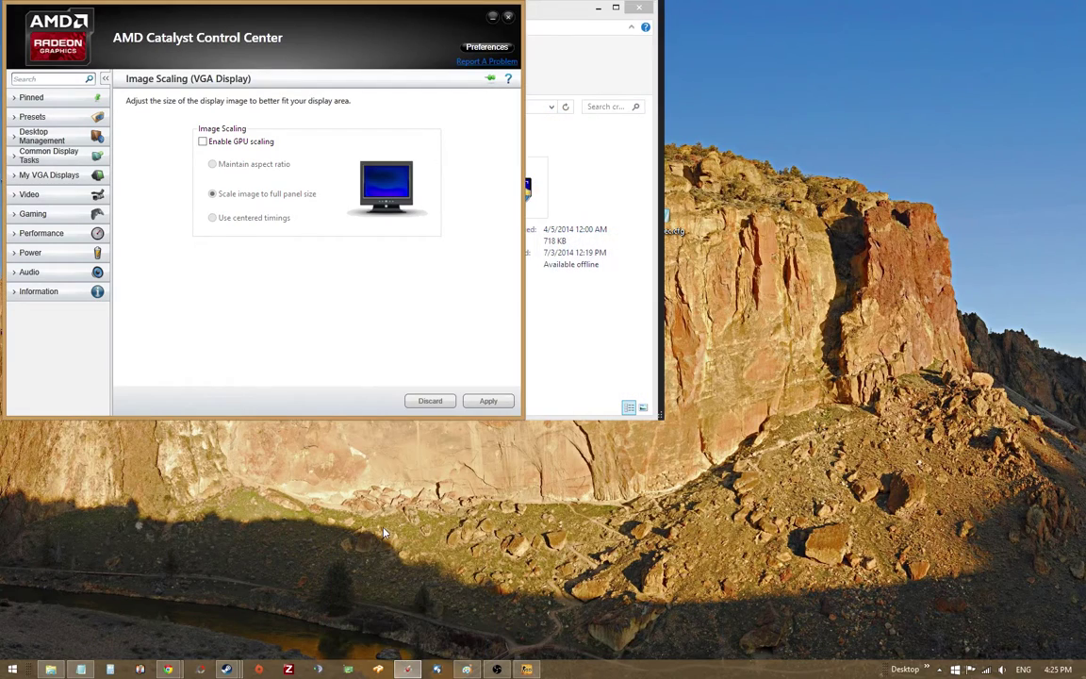
left_click(202, 143)
left_click(202, 142)
left_click(203, 142)
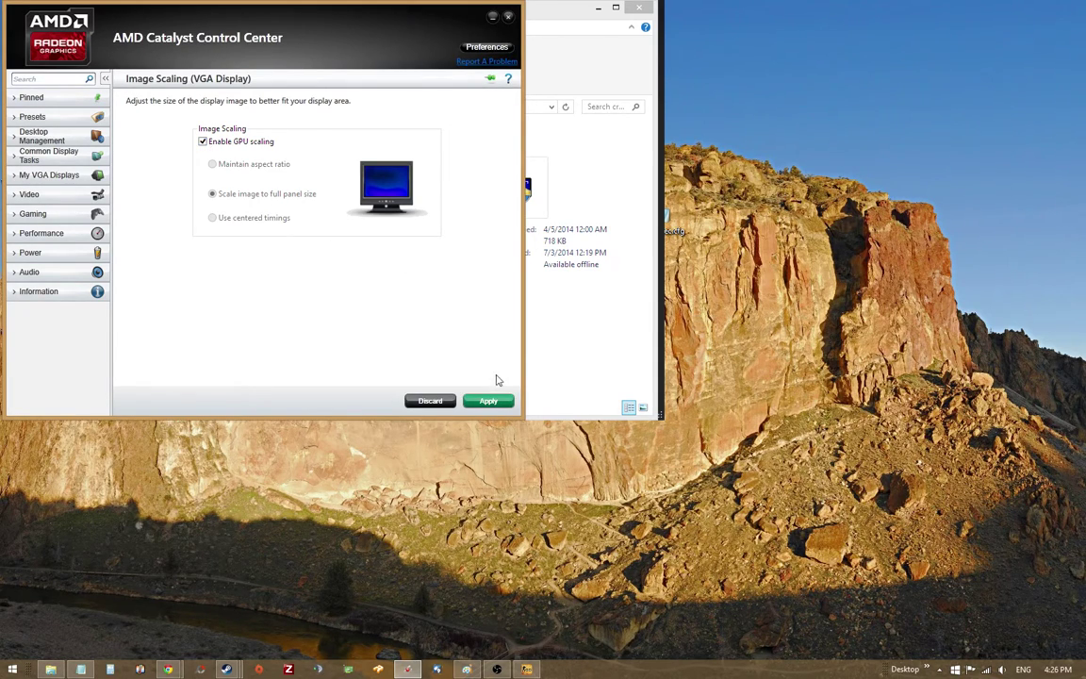
left_click(203, 141)
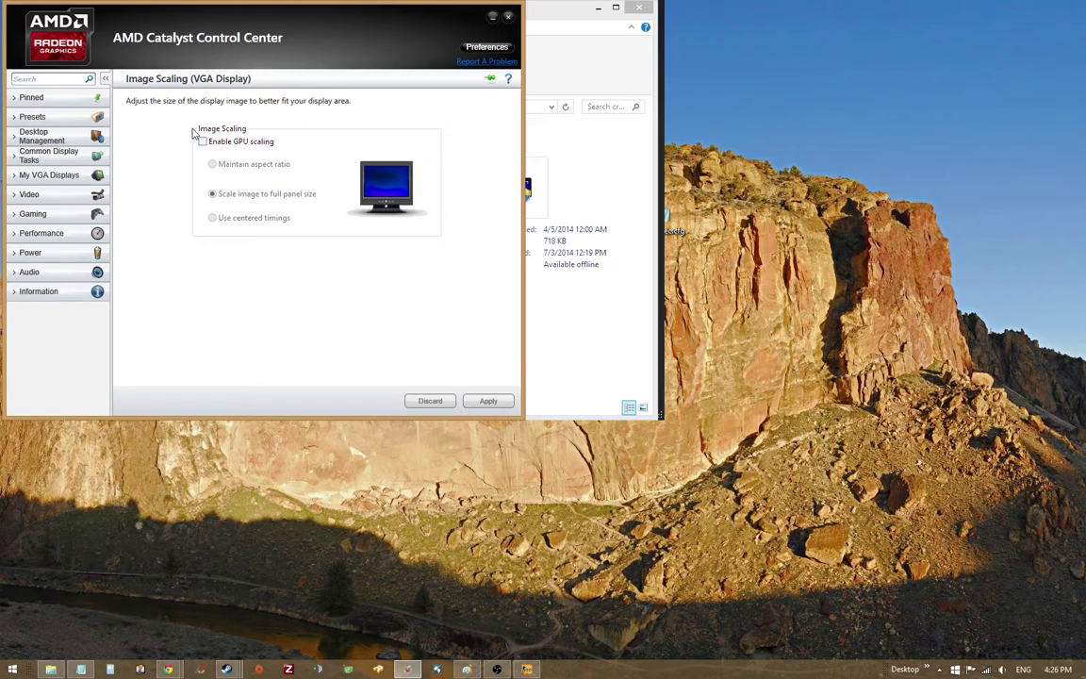
left_click(203, 142)
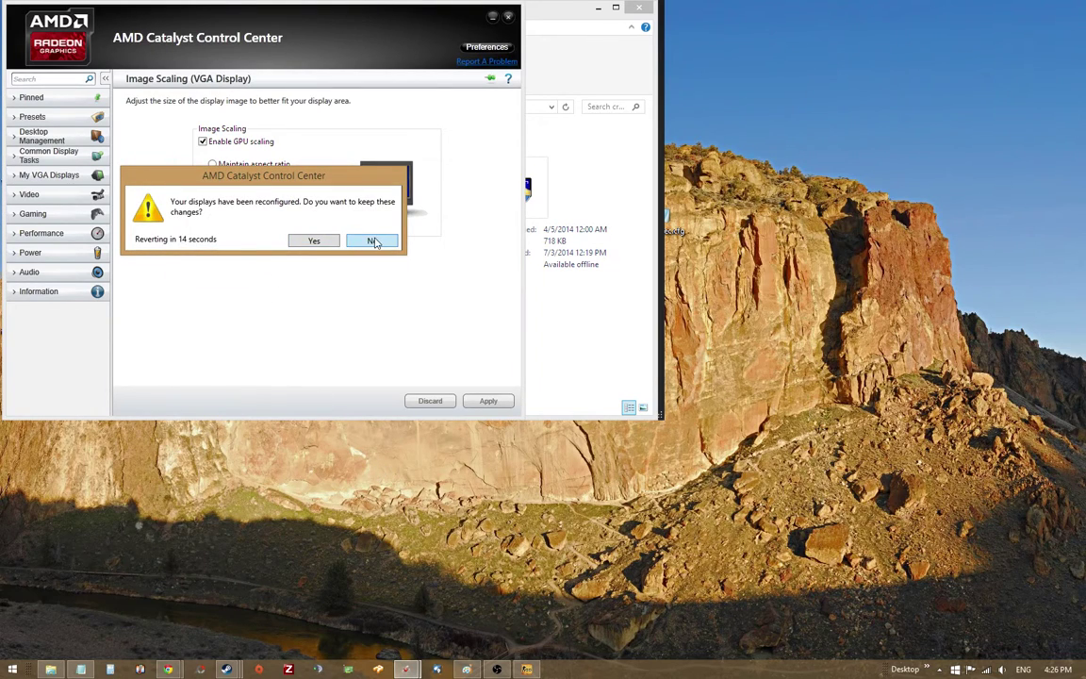
left_click(314, 240)
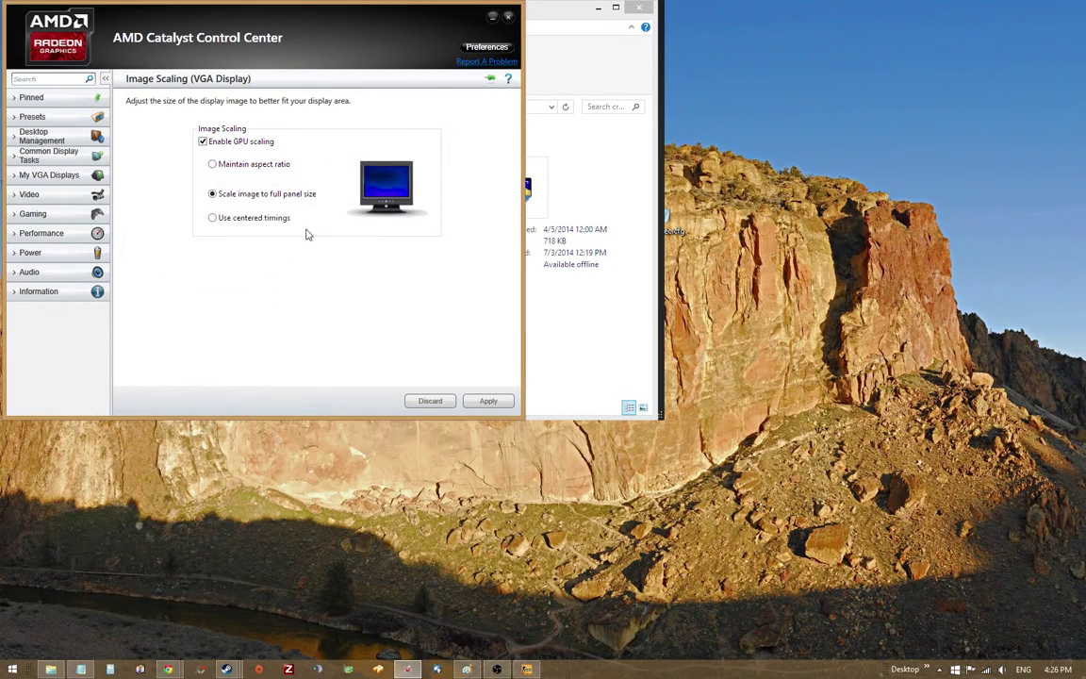
Disable GPU scaling for the VGA display, apply the change, and minimize AMD Catalyst Control Center
left_click(203, 141)
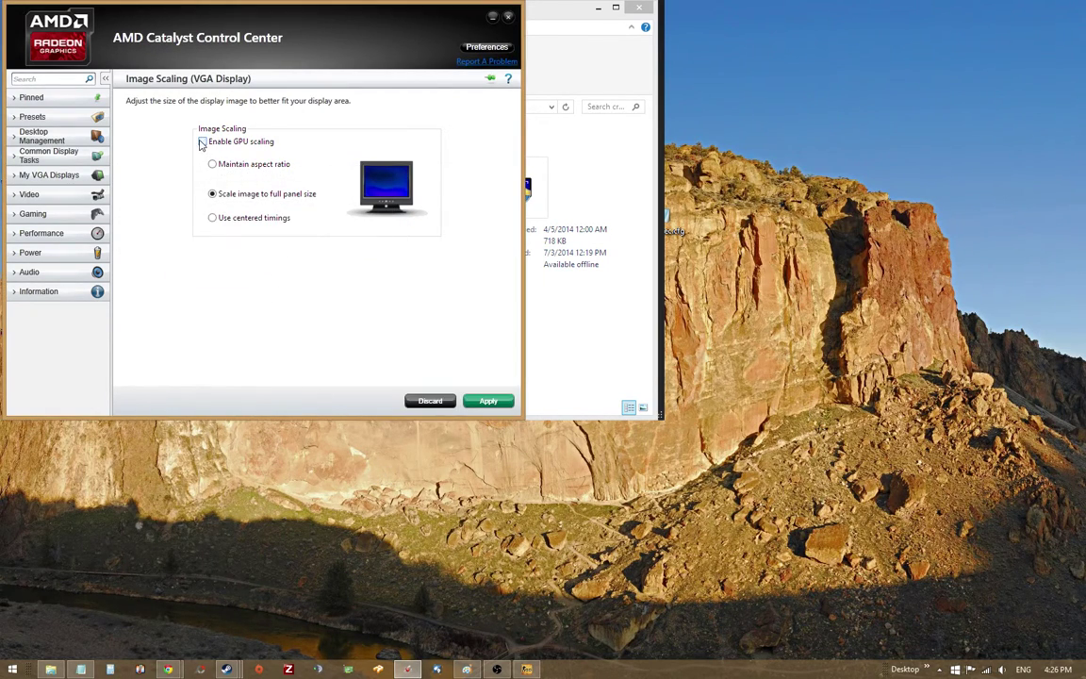
left_click(481, 403)
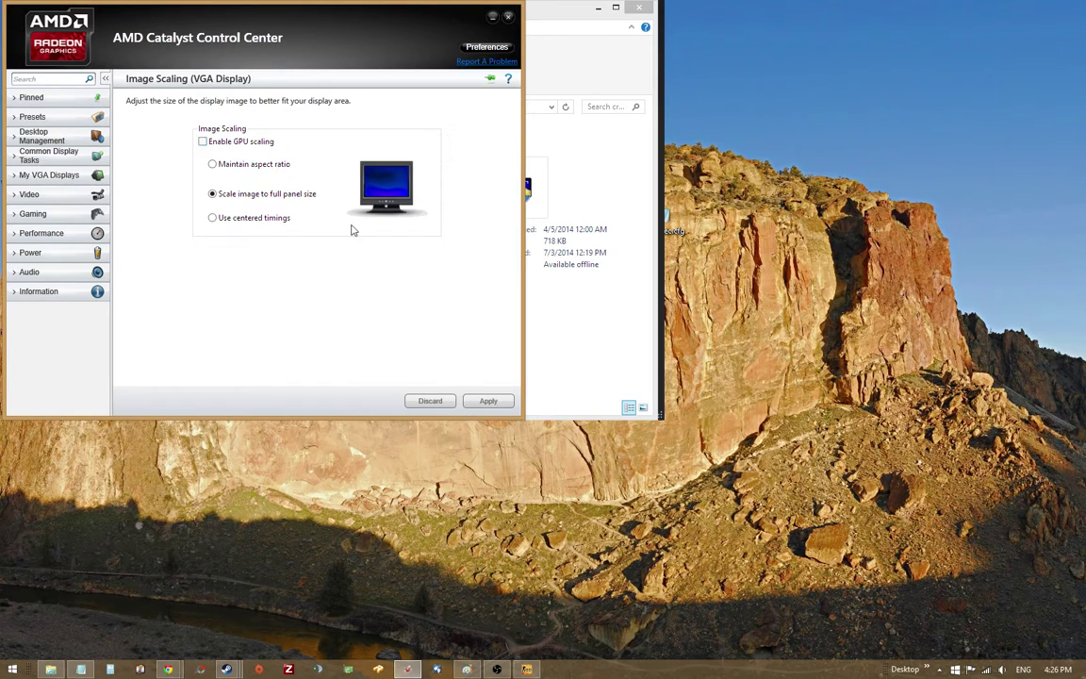
left_click(492, 17)
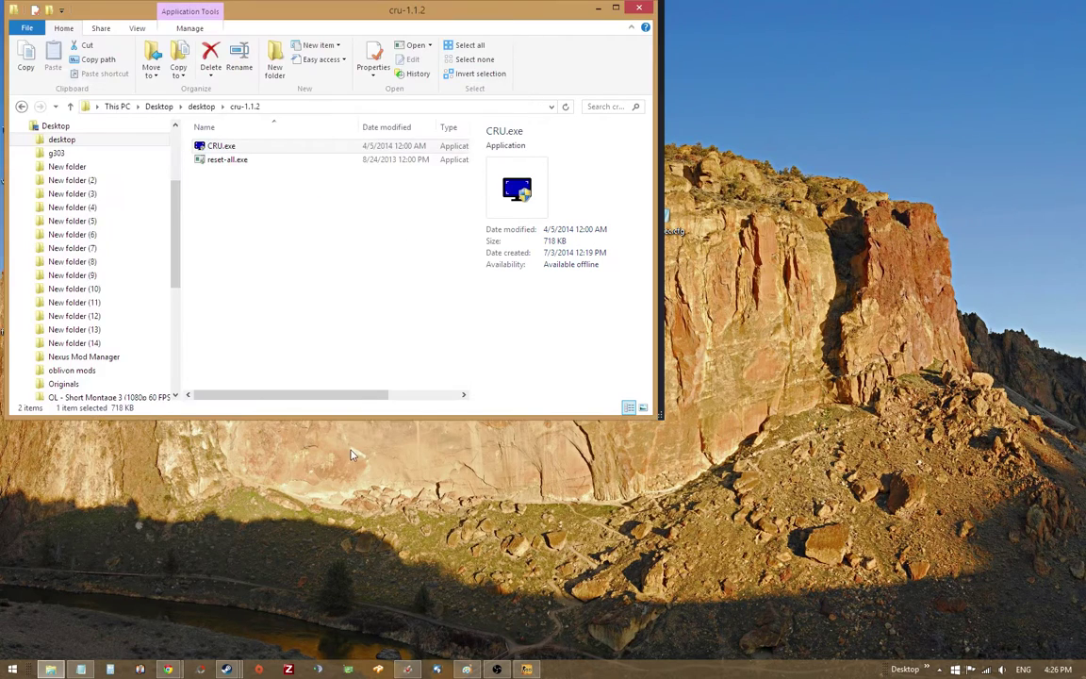
Open the desktop's screen resolution settings and list all valid modes in the display adapter's advanced settings
right_click(353, 494)
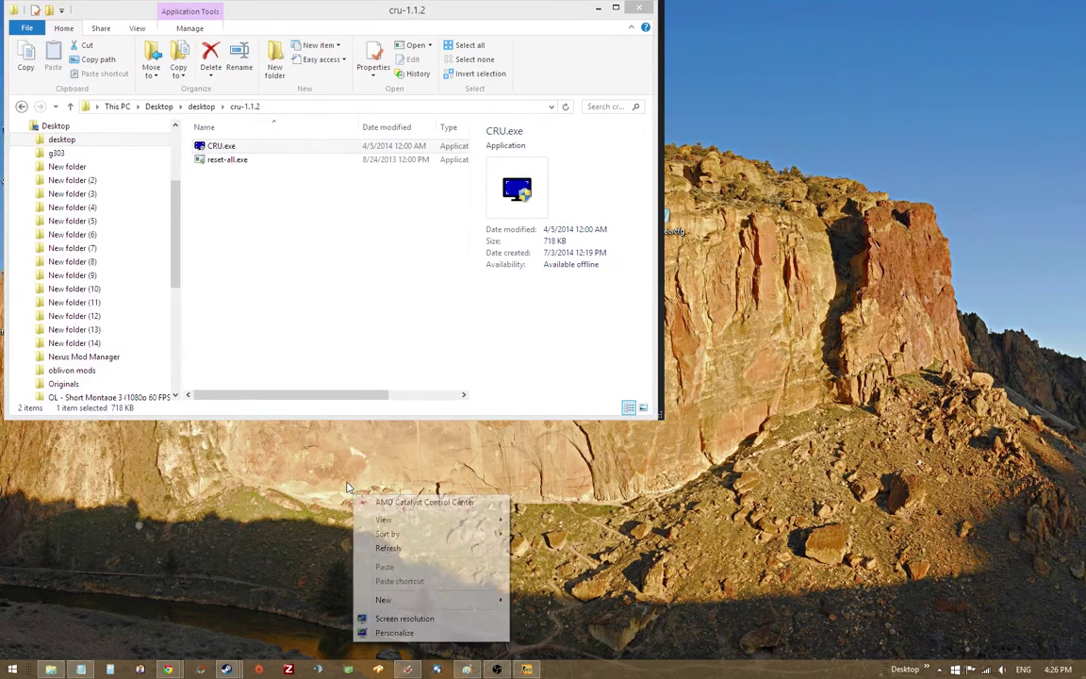
left_click(409, 621)
left_click_drag(308, 294, 308, 218)
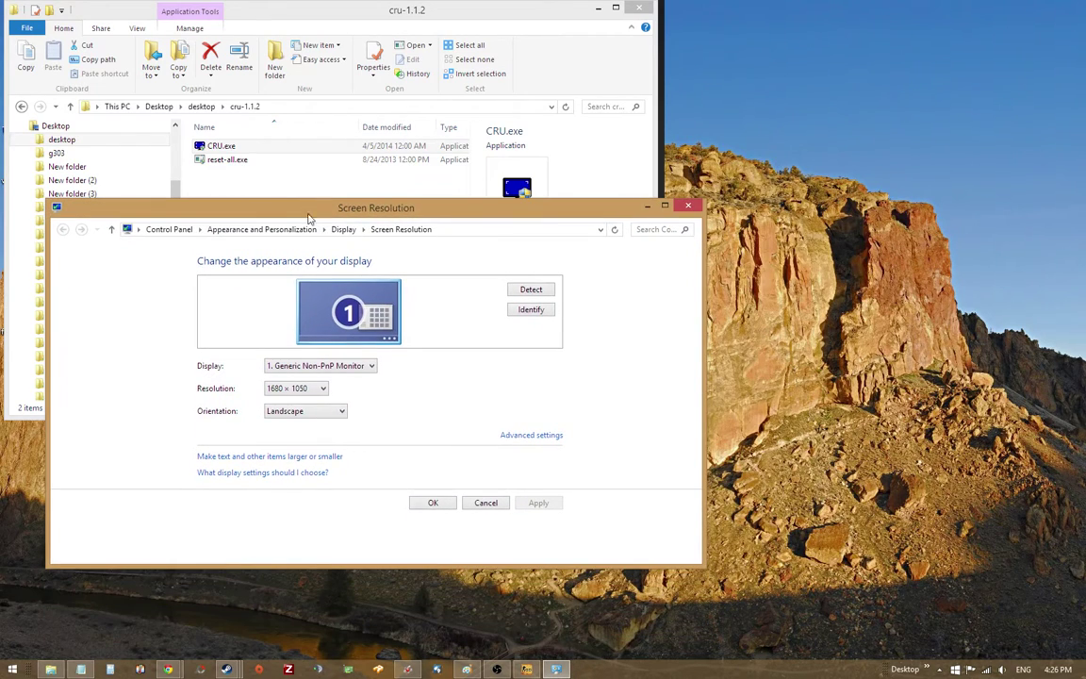
left_click(533, 437)
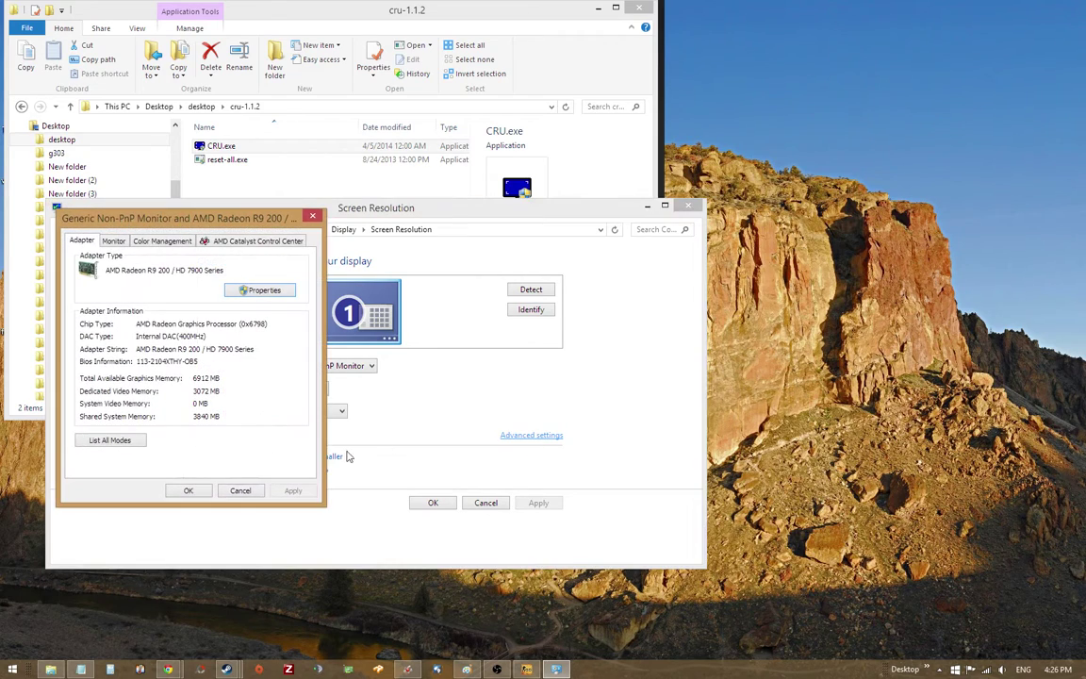
left_click(104, 440)
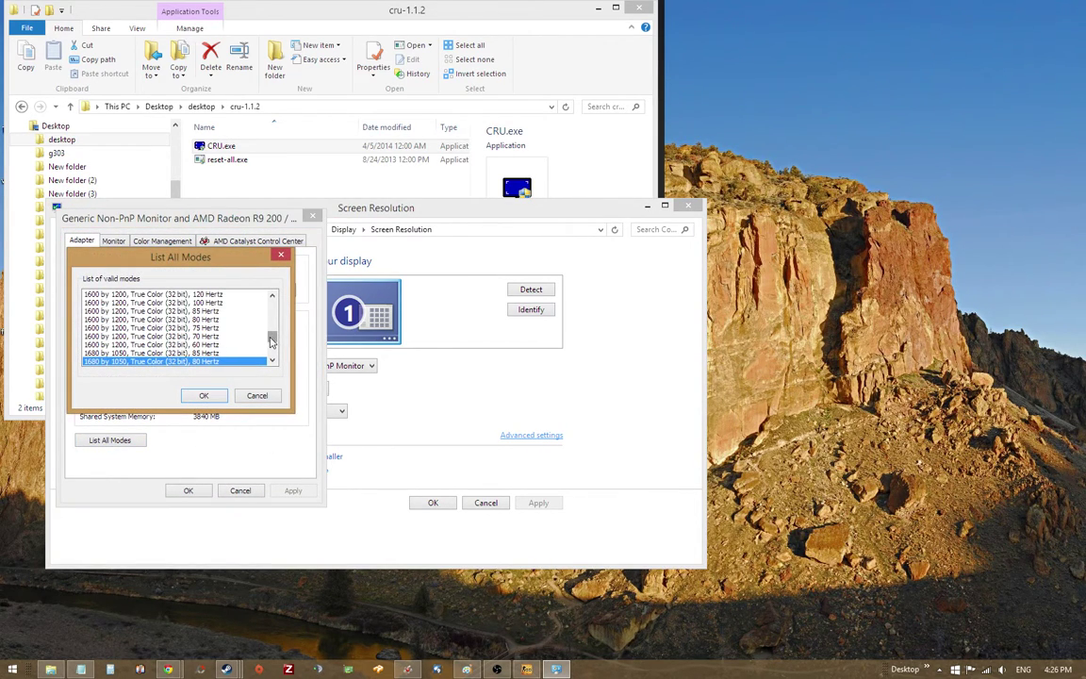
Examine the progressive and interlaced 1024 by 768 modes and the 1088 by 680 modes in the list of valid modes
left_click_drag(271, 341, 273, 316)
left_click(143, 312)
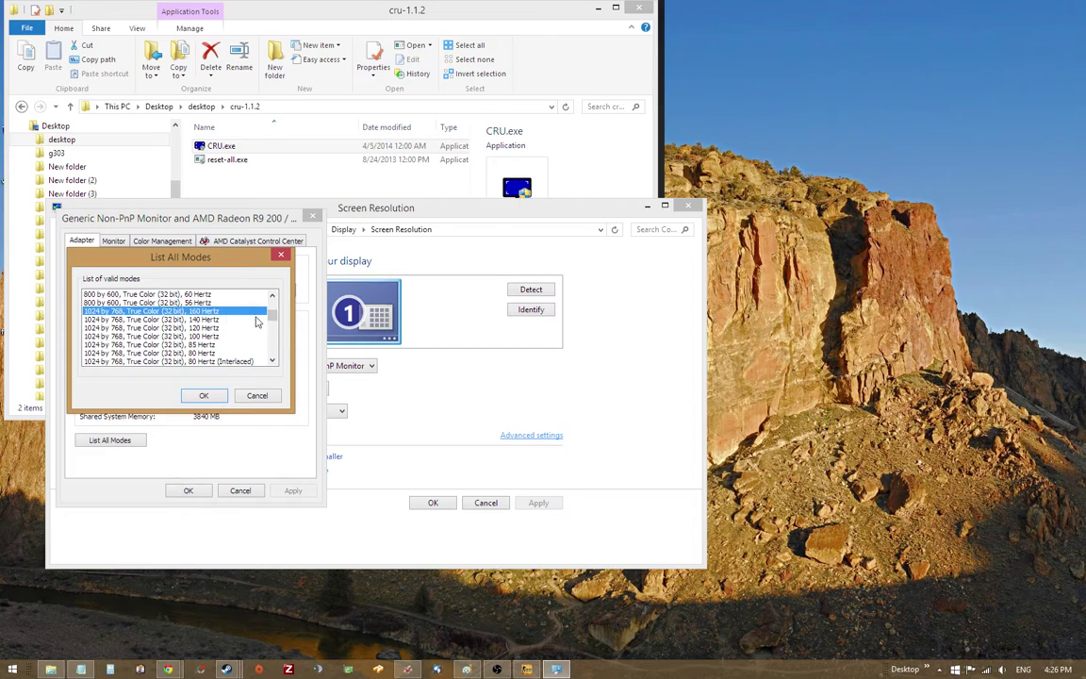
left_click(272, 360)
left_click(273, 359)
left_click(273, 359)
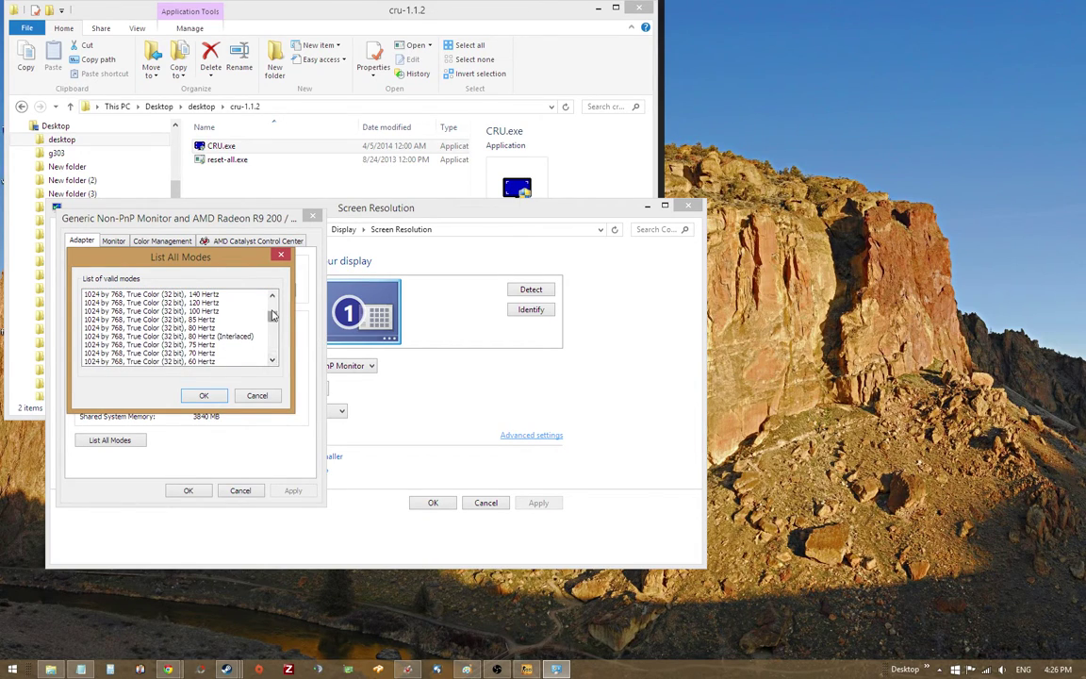
left_click_drag(273, 315, 269, 315)
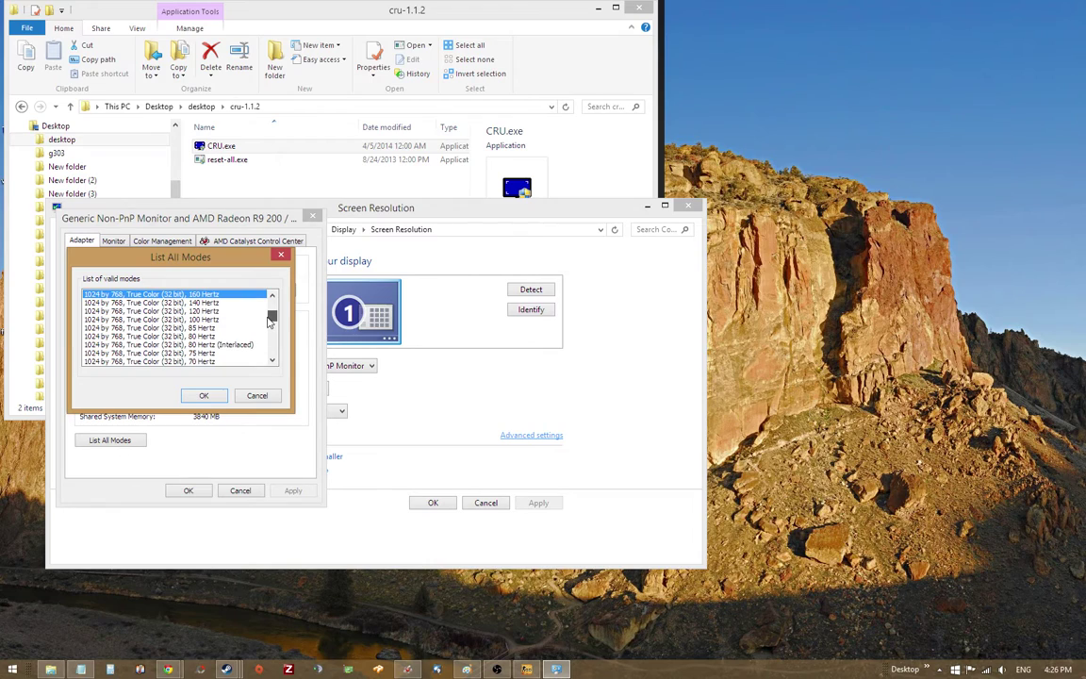
left_click(219, 344)
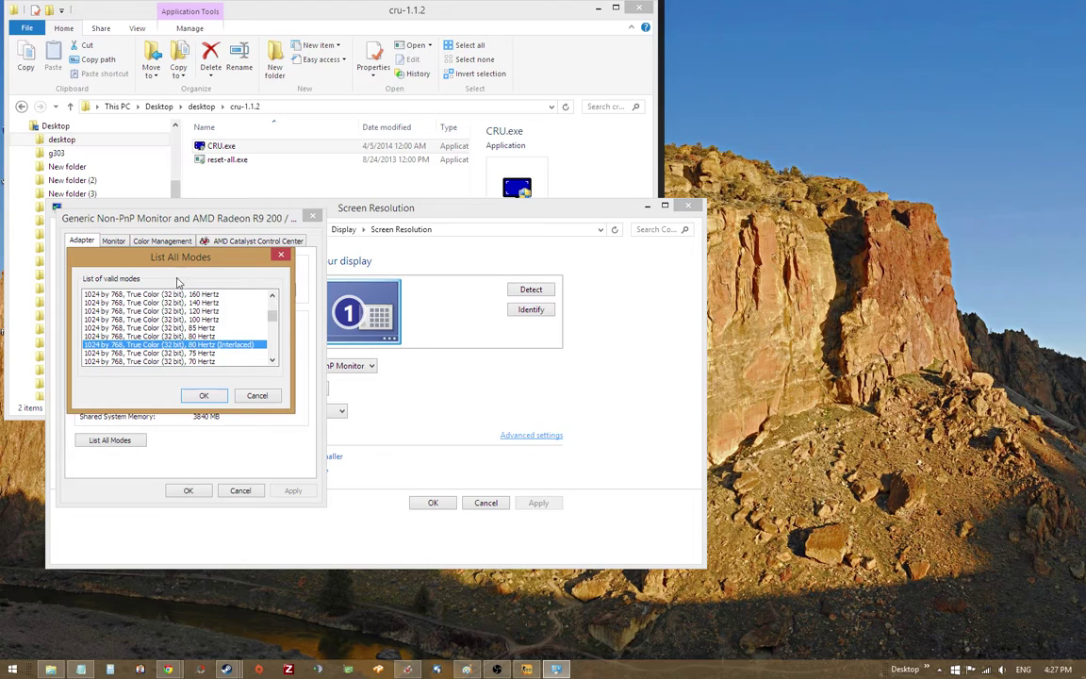
left_click_drag(272, 319, 272, 320)
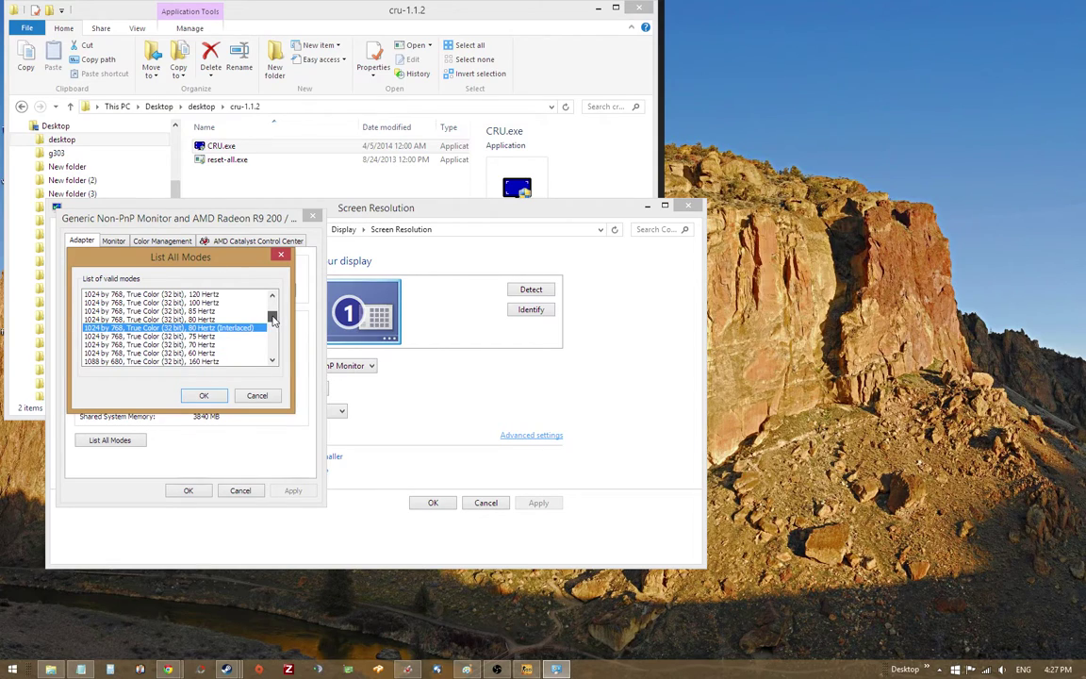
left_click(171, 359)
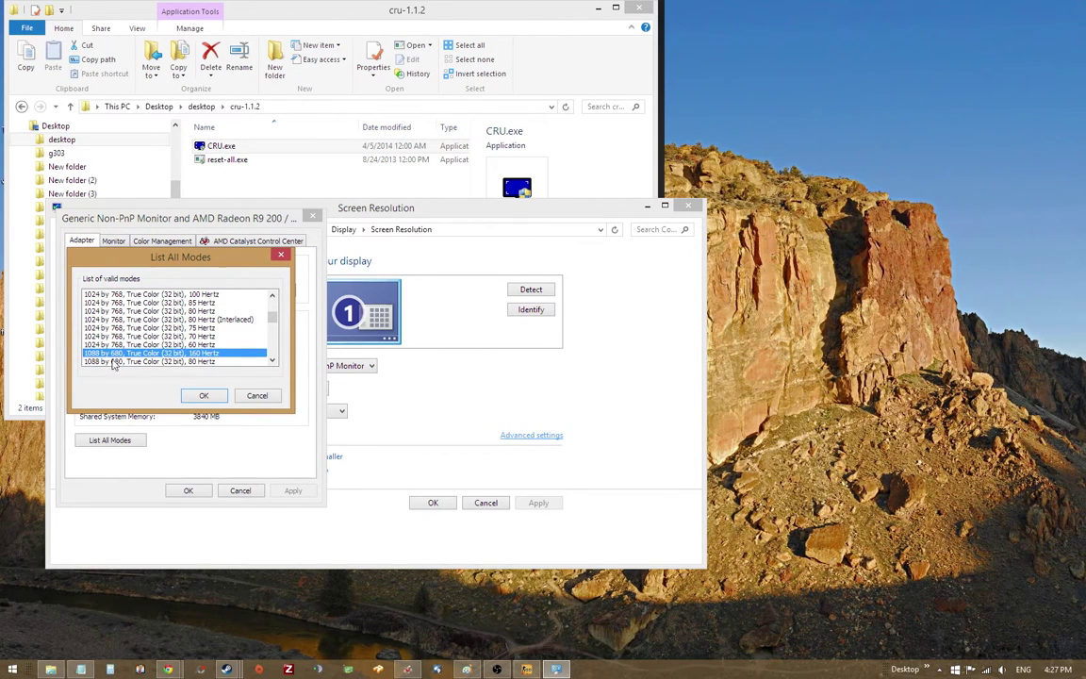
left_click(137, 312)
Apply the 1024 by 768, True Color (32 bit), 80 Hertz (Interlaced) mode and keep the new display settings
left_click(139, 320)
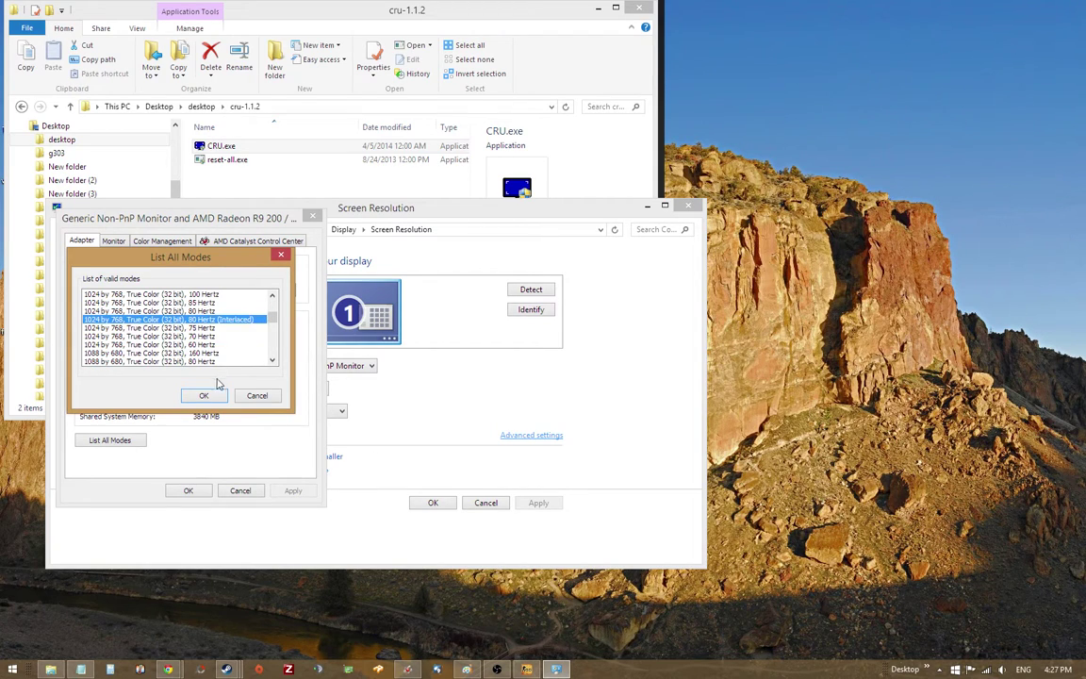
left_click(204, 395)
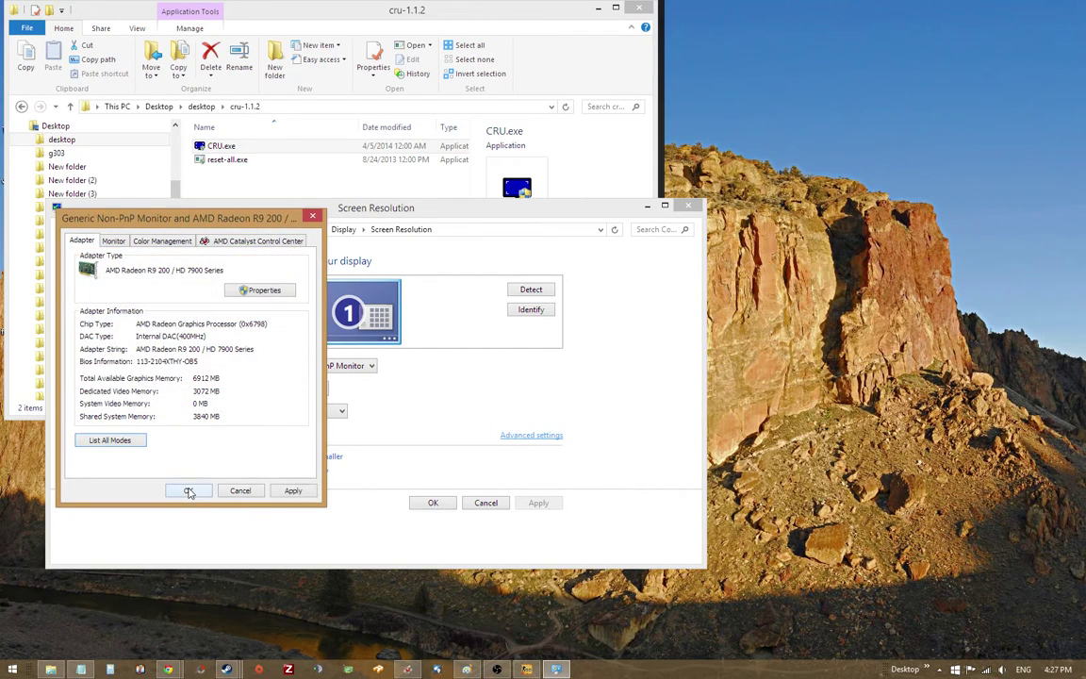
left_click(188, 491)
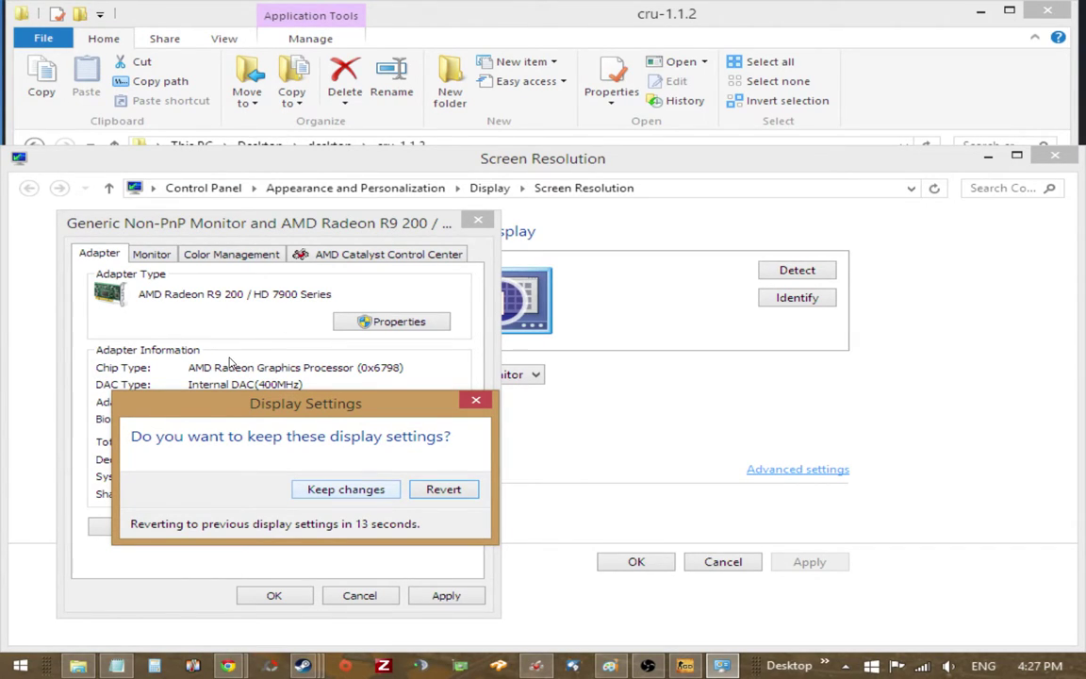
left_click(346, 489)
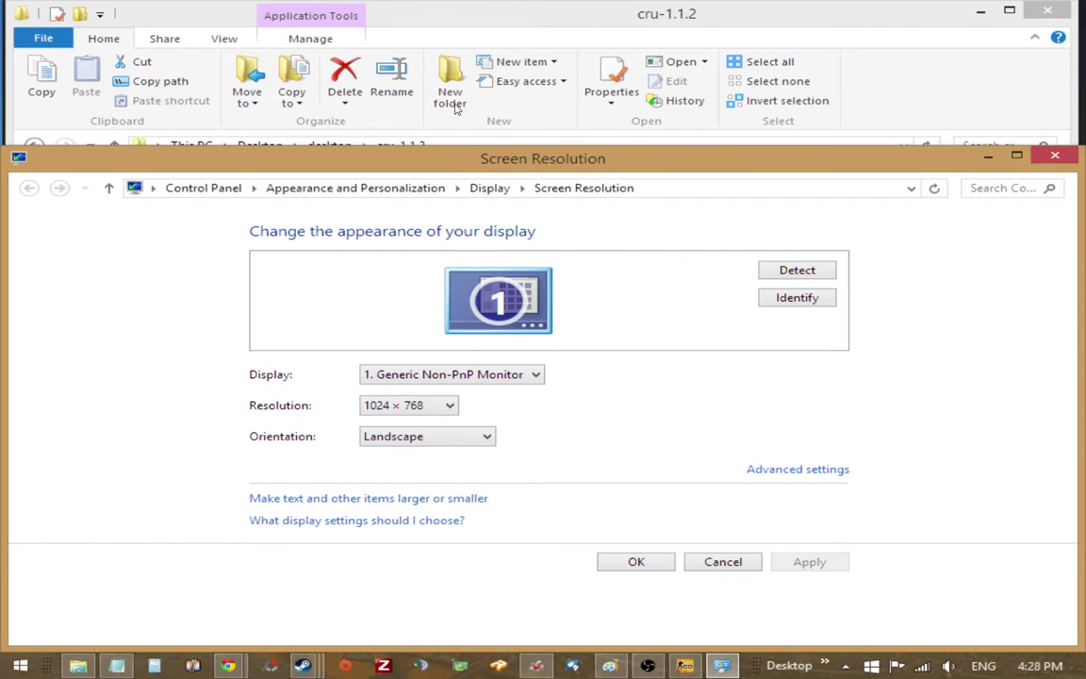
Return to the cru-1.1.2 folder, launch CRU.exe with permission to make changes, and move its window aside
left_click(389, 12)
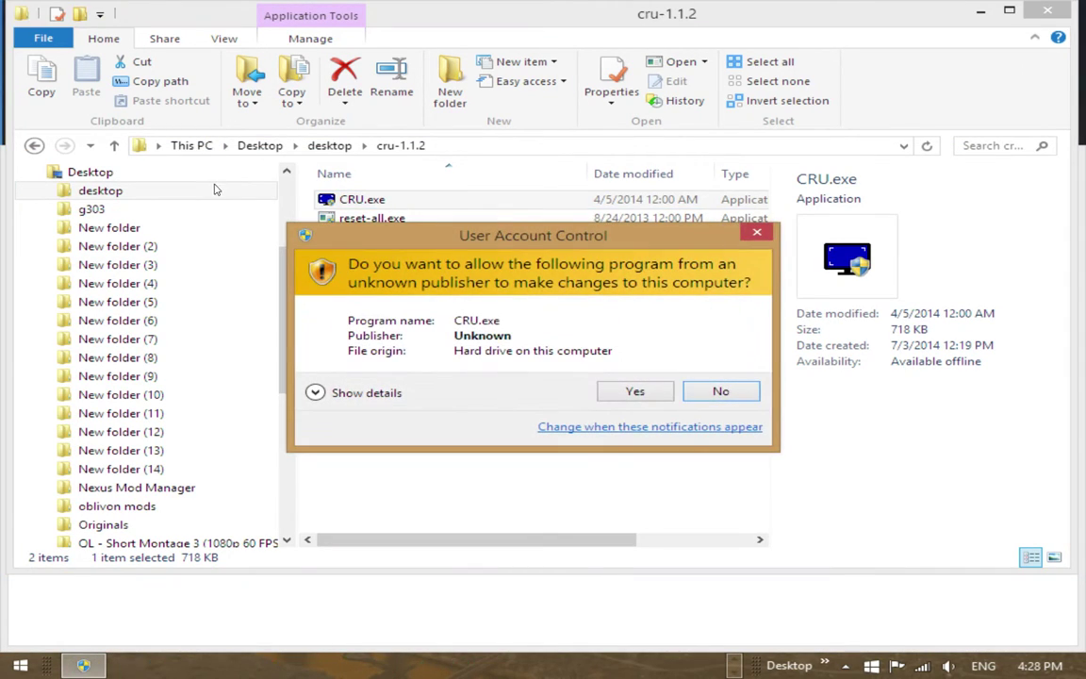
left_click_drag(362, 231, 132, 188)
left_click_drag(296, 191, 291, 189)
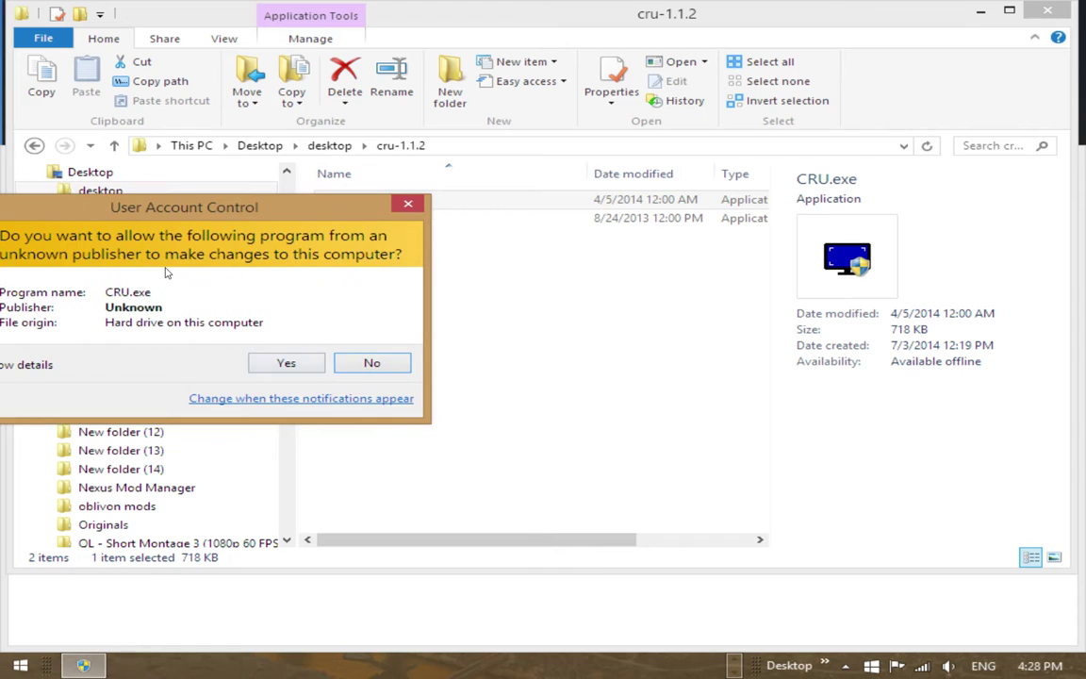
key("alt+y")
left_click_drag(231, 118, 86, 198)
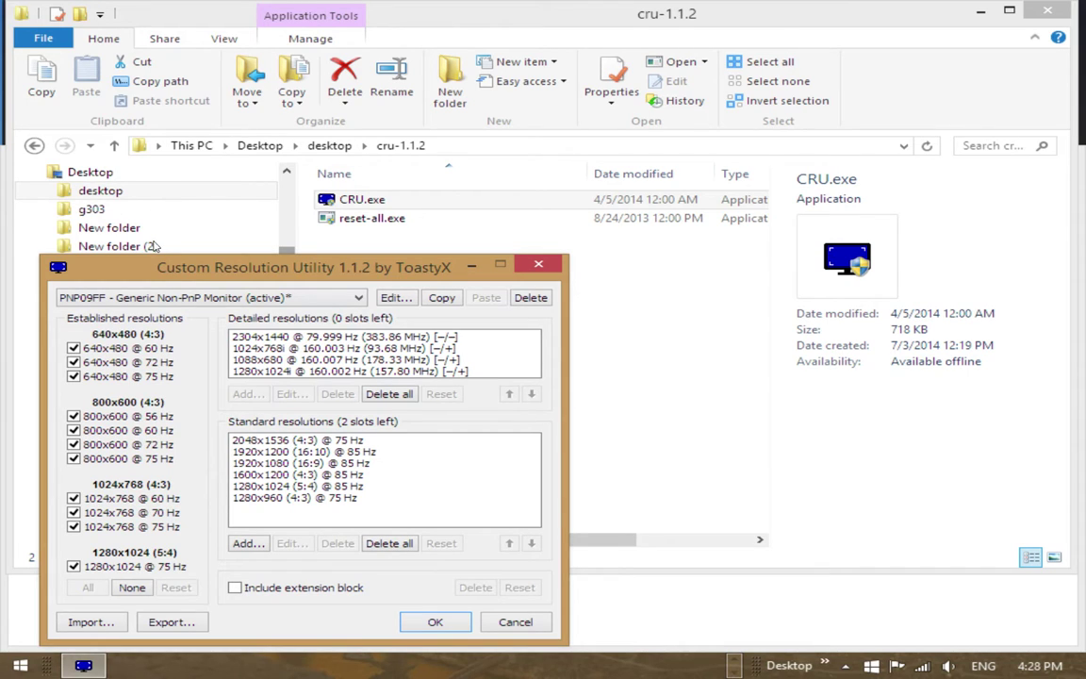
left_click_drag(180, 195, 130, 189)
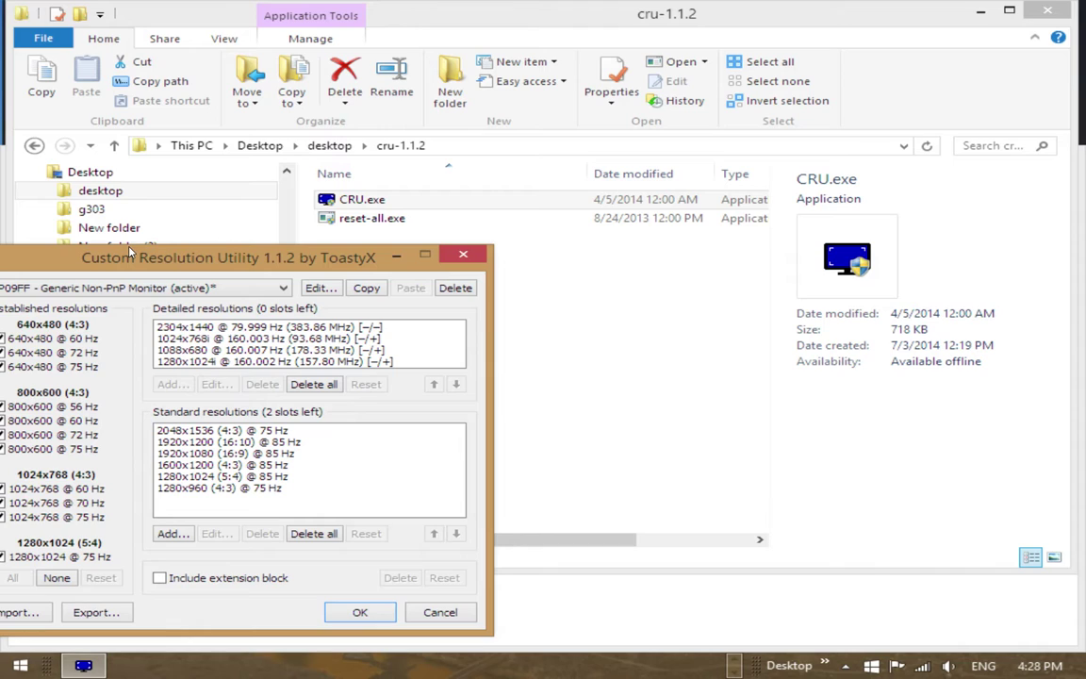
Review the timing parameters and refresh rate of the interlaced 1024x768 detailed resolution, and close Custom Resolution Utility without changes
left_click(209, 338)
left_click(217, 384)
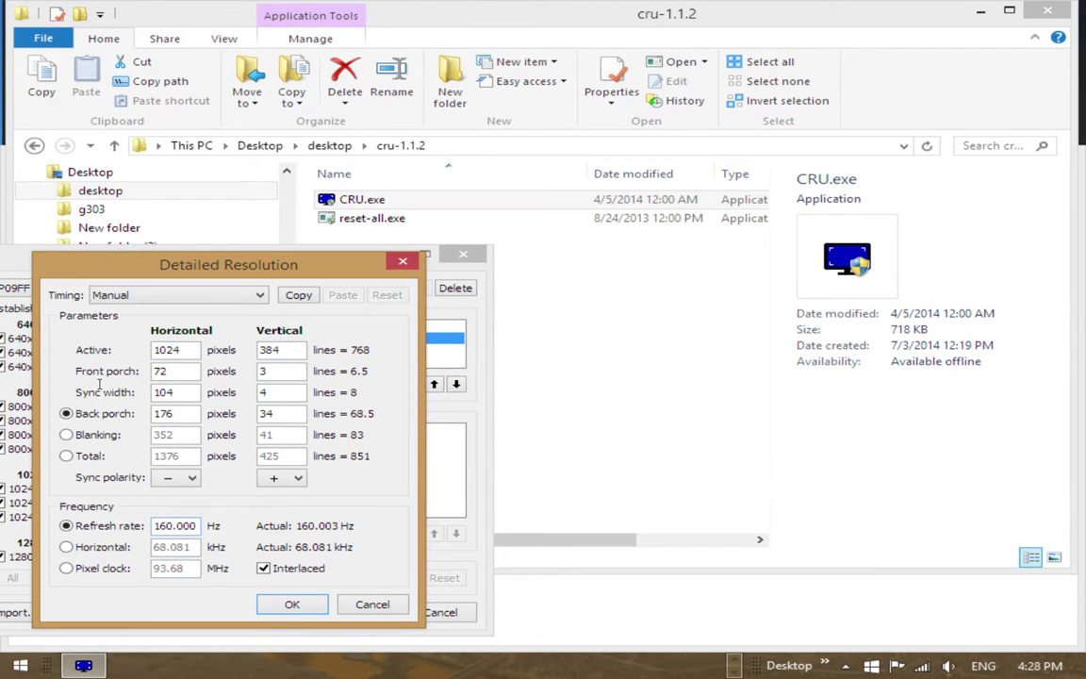
key("Tab")
key("Tab")
key("Tab")
left_click(368, 601)
left_click_drag(348, 253, 159, 268)
left_click(271, 267)
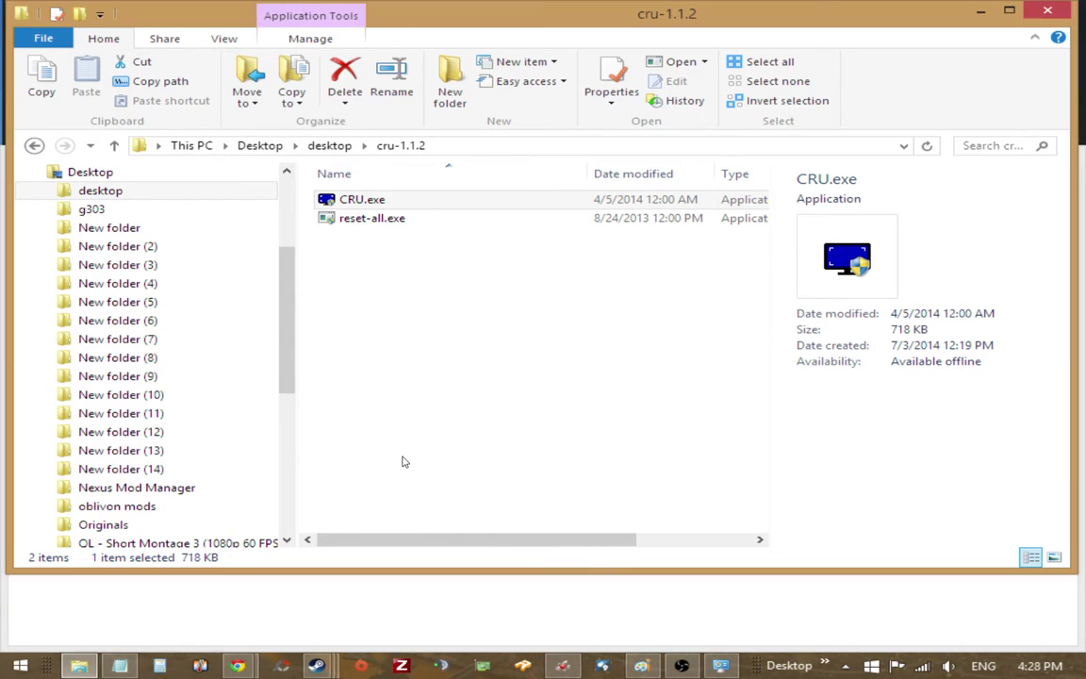
Switch to the Steam library, review the Image Scaling settings in AMD Catalyst Control Center, and minimize that window
key("super+7")
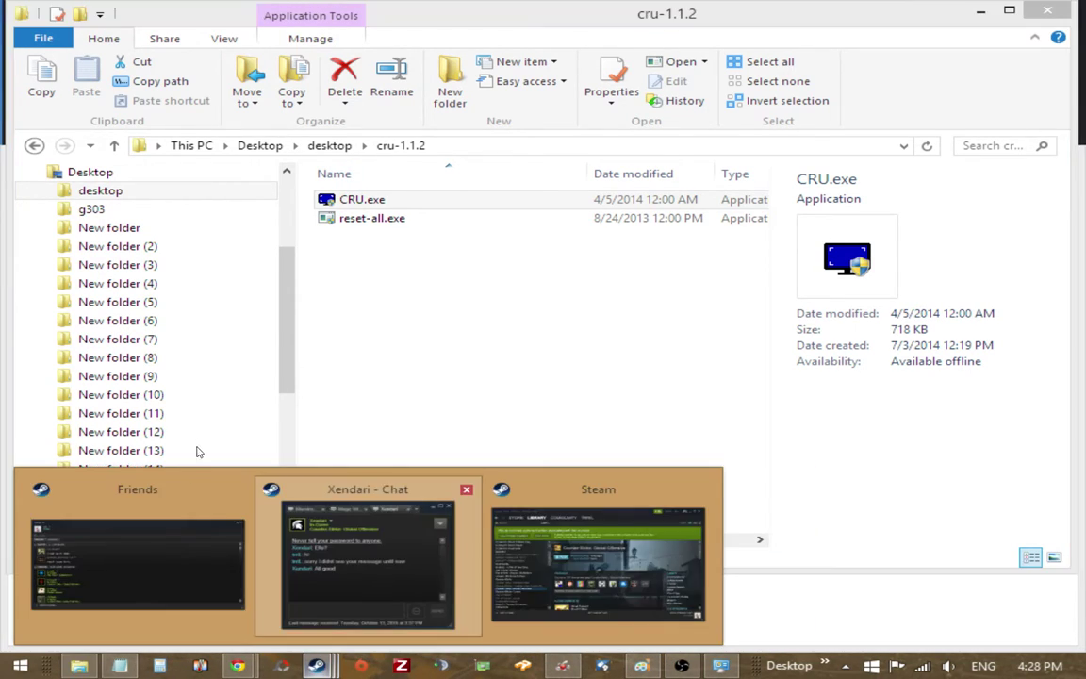
key("Return")
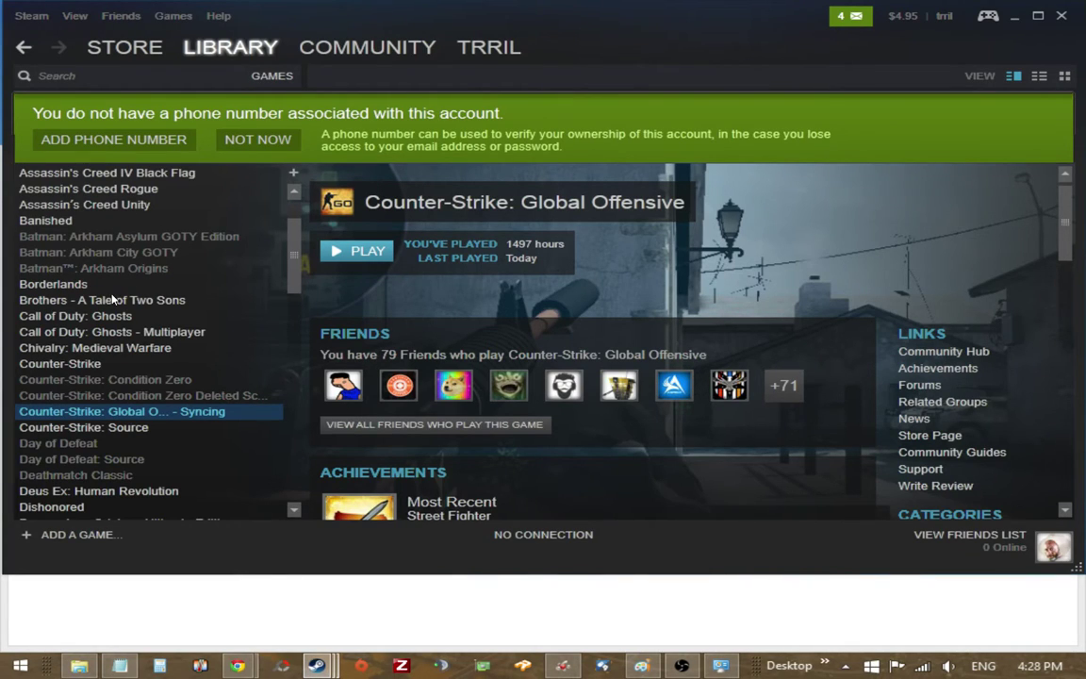
right_click(178, 409)
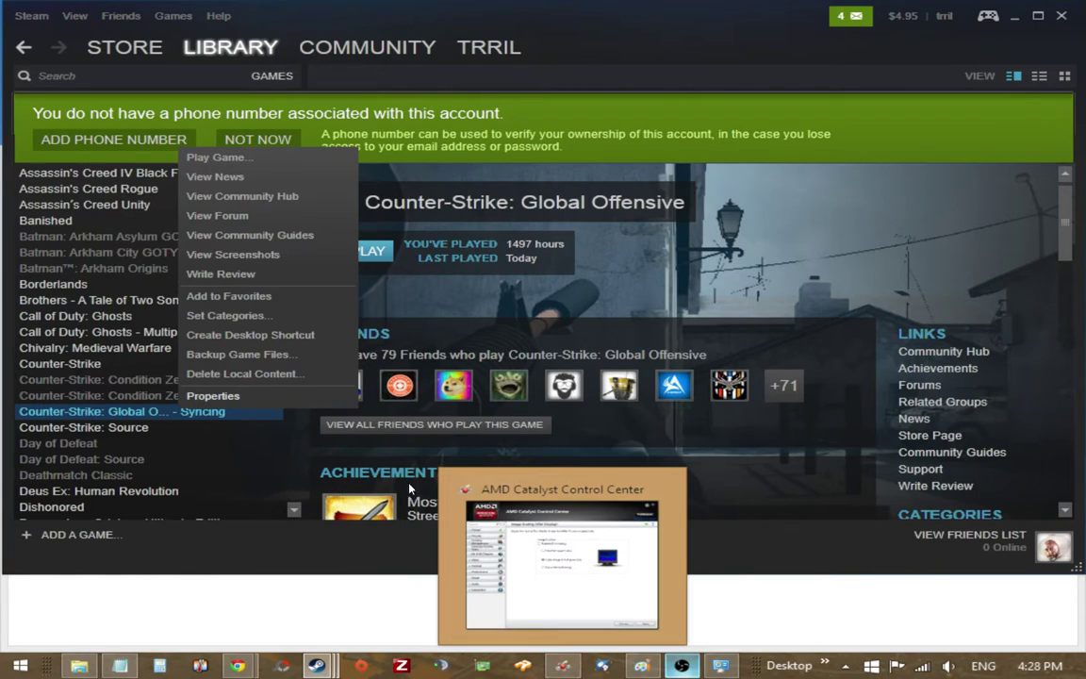
left_click(720, 664)
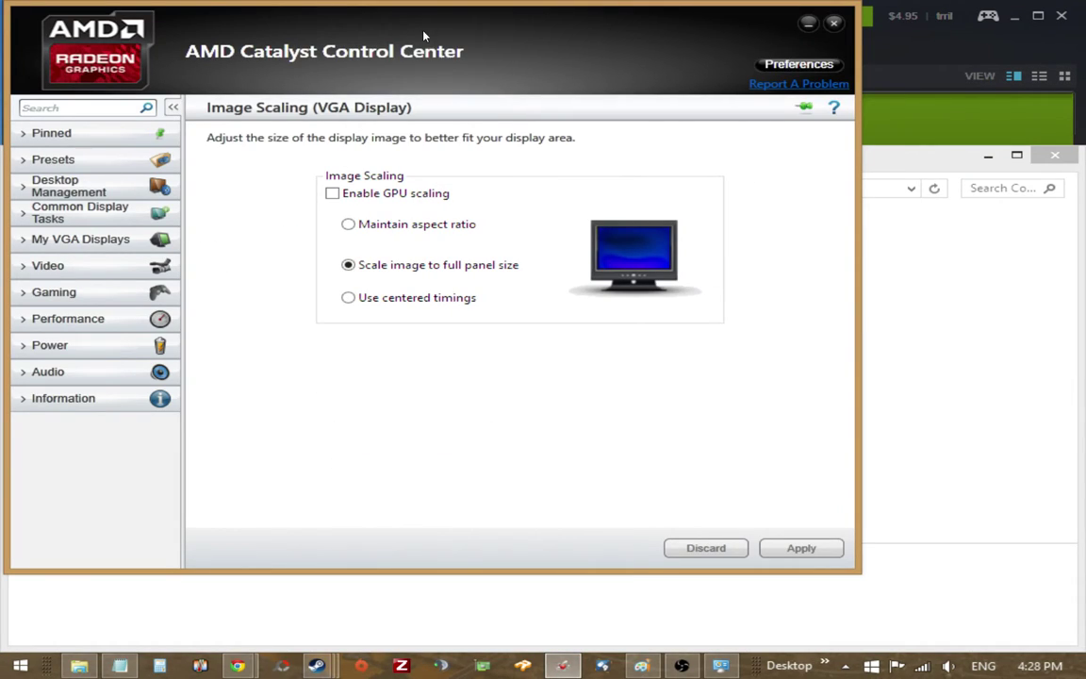
left_click(808, 23)
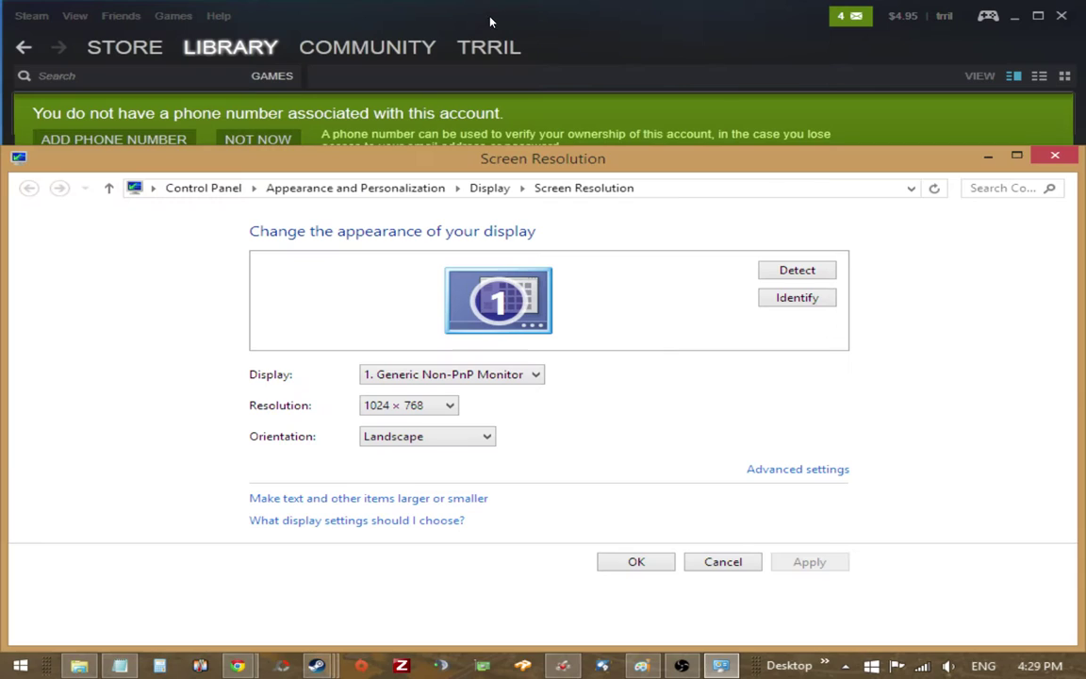
Examine the -window -noborder entries in the launch options of Counter-Strike: Global Offensive in Steam, and close the game's properties
key("alt+Tab")
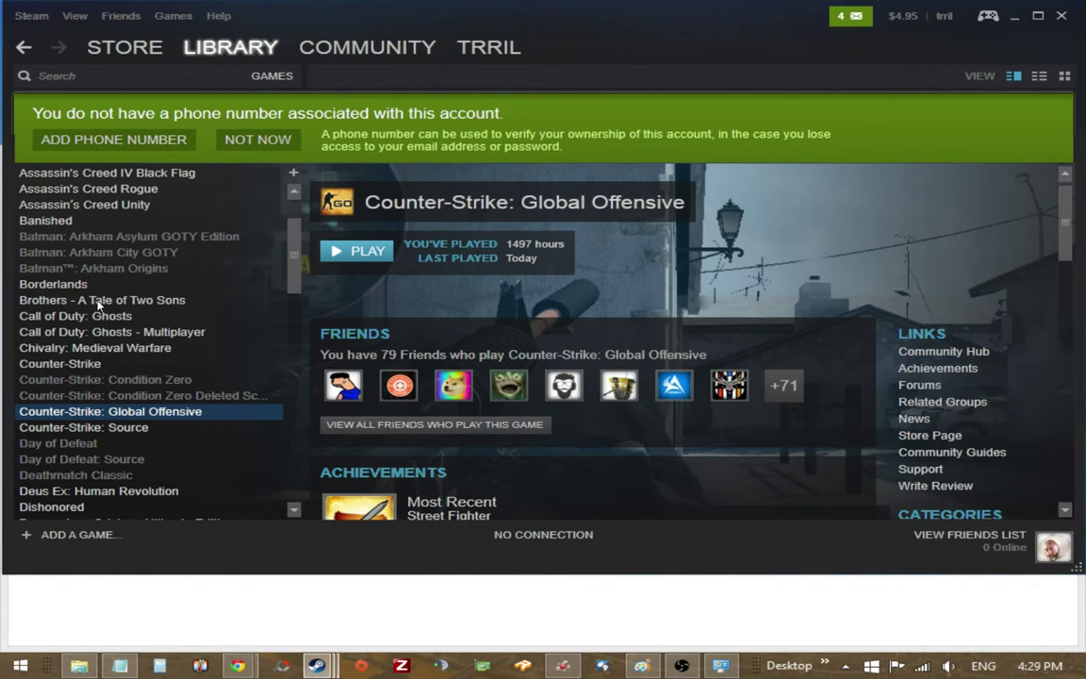
right_click(159, 410)
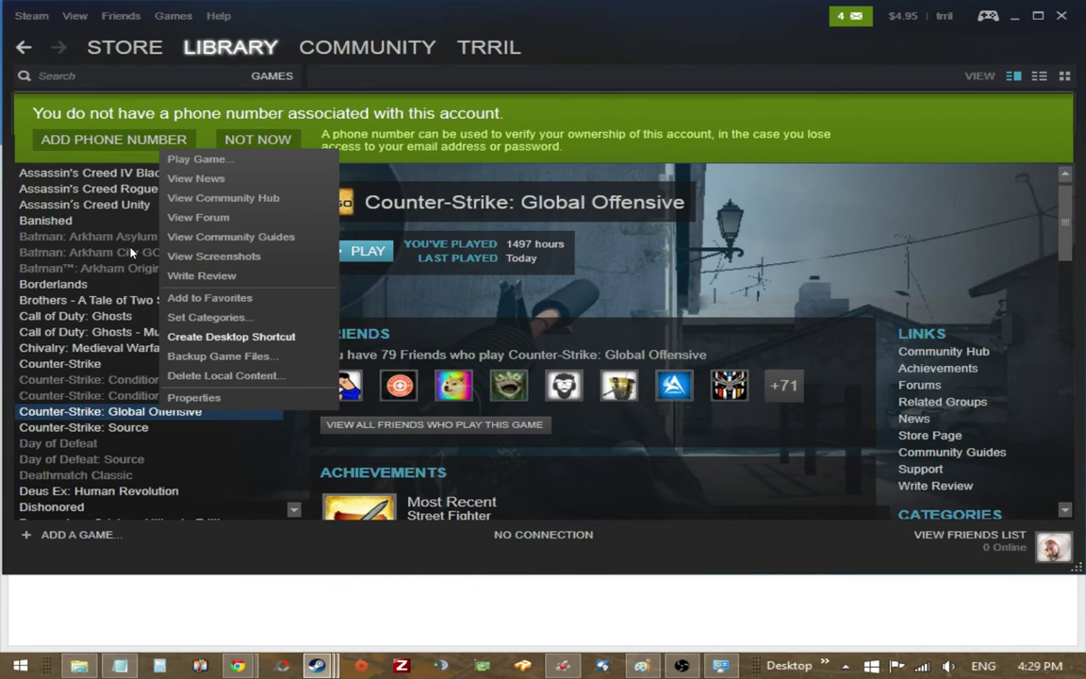
right_click(72, 296)
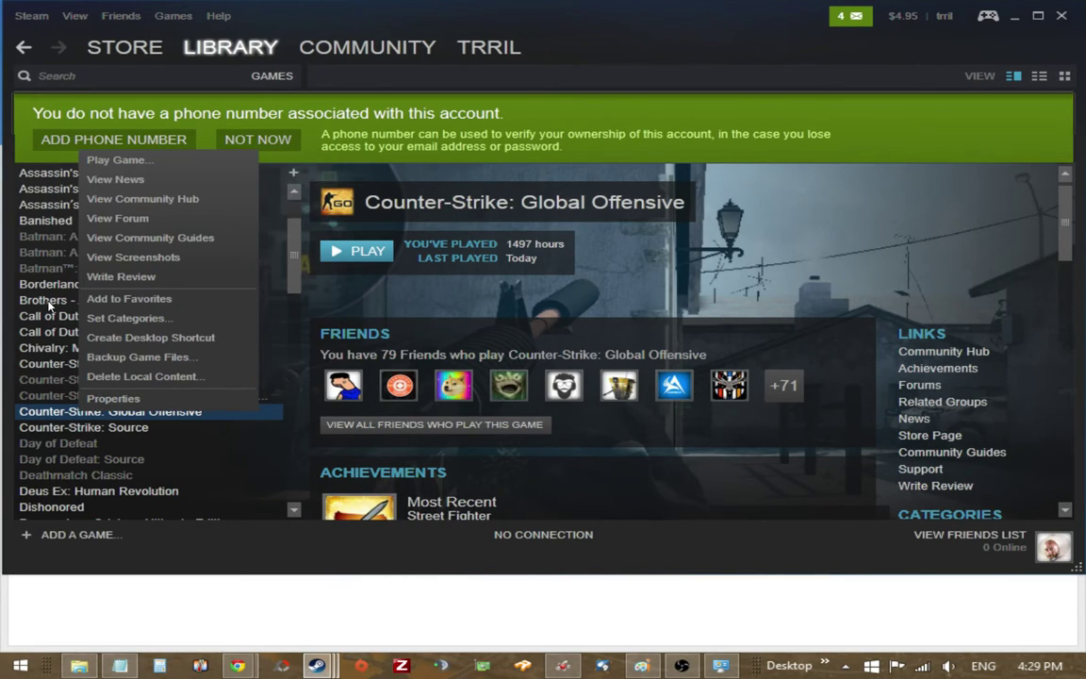
left_click(113, 398)
left_click(377, 279)
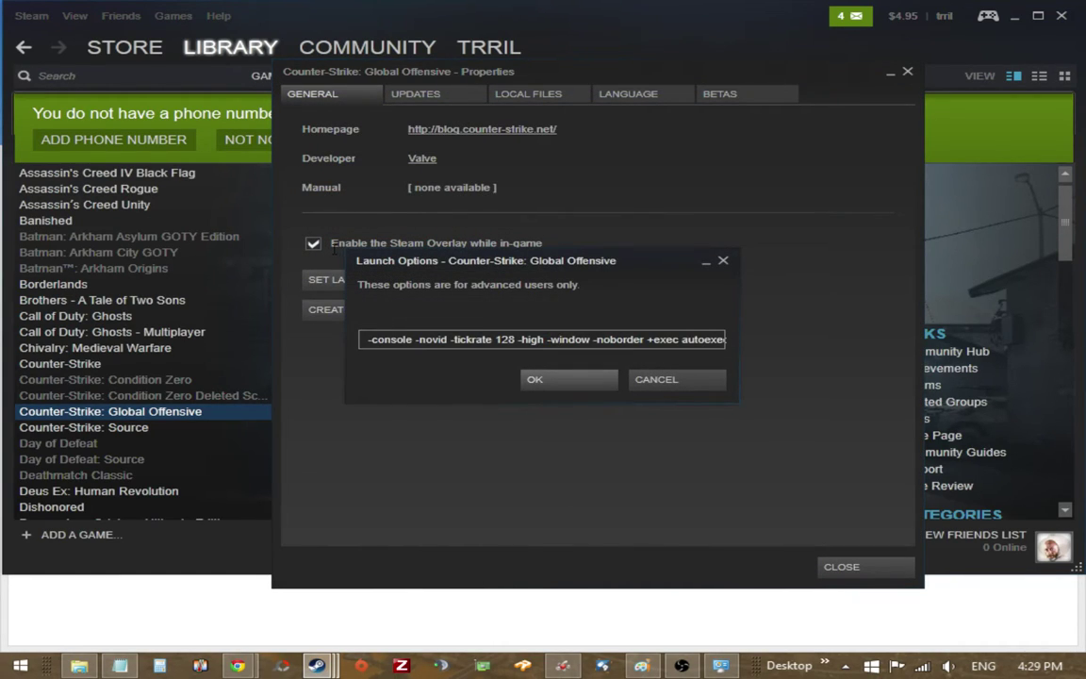
left_click_drag(547, 340, 643, 339)
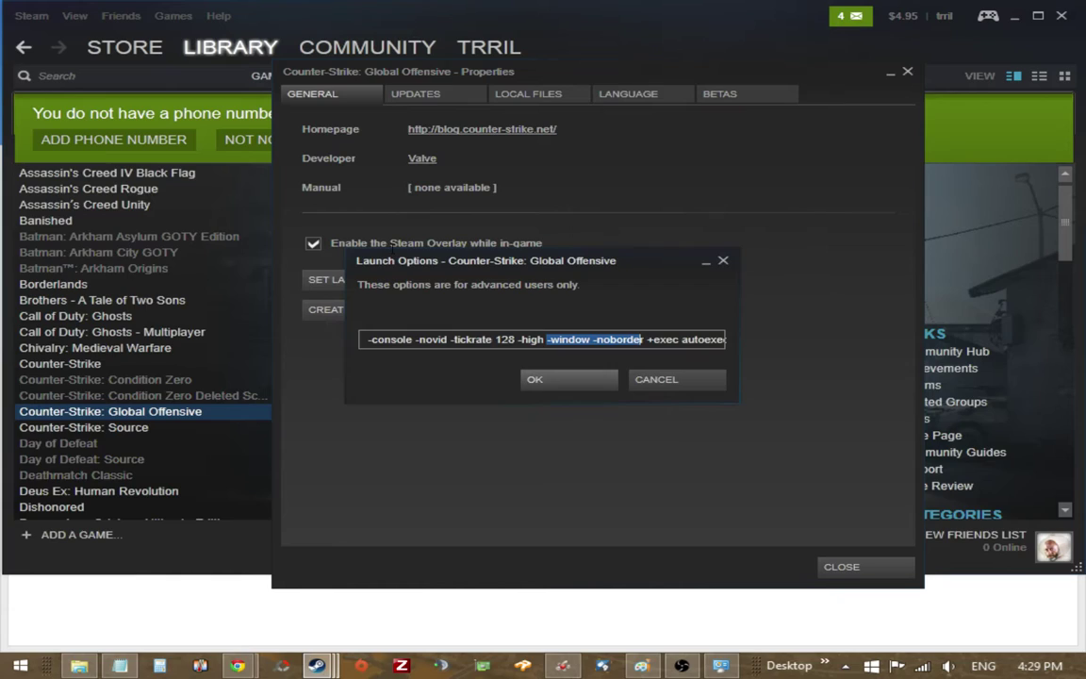
left_click(591, 339)
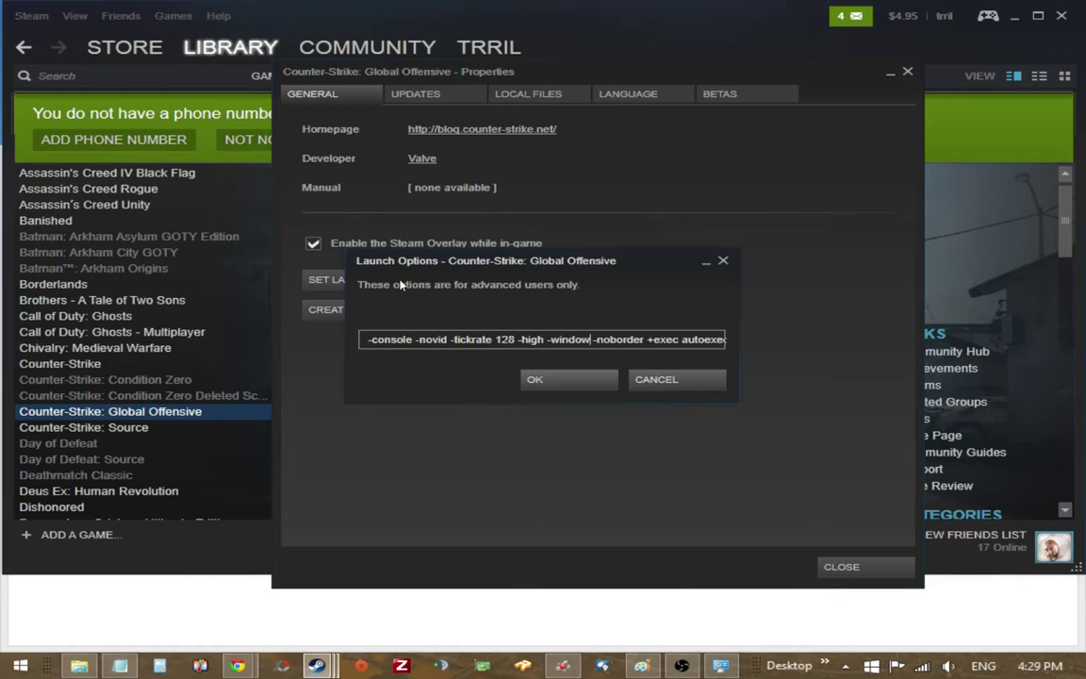
left_click(535, 379)
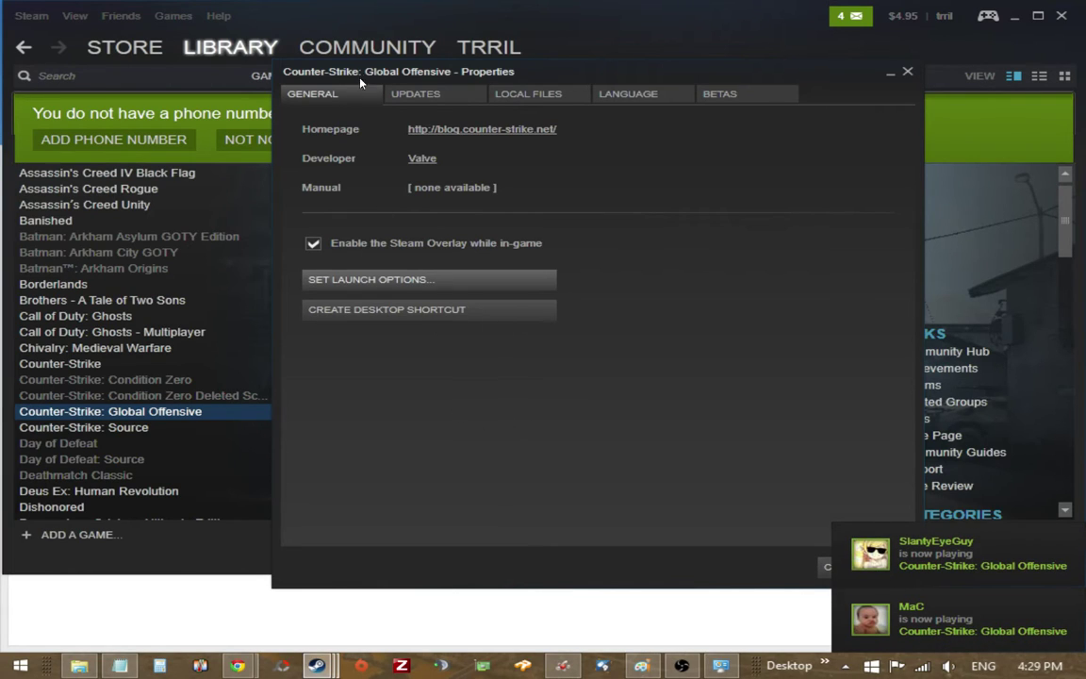
left_click_drag(360, 83, 231, 93)
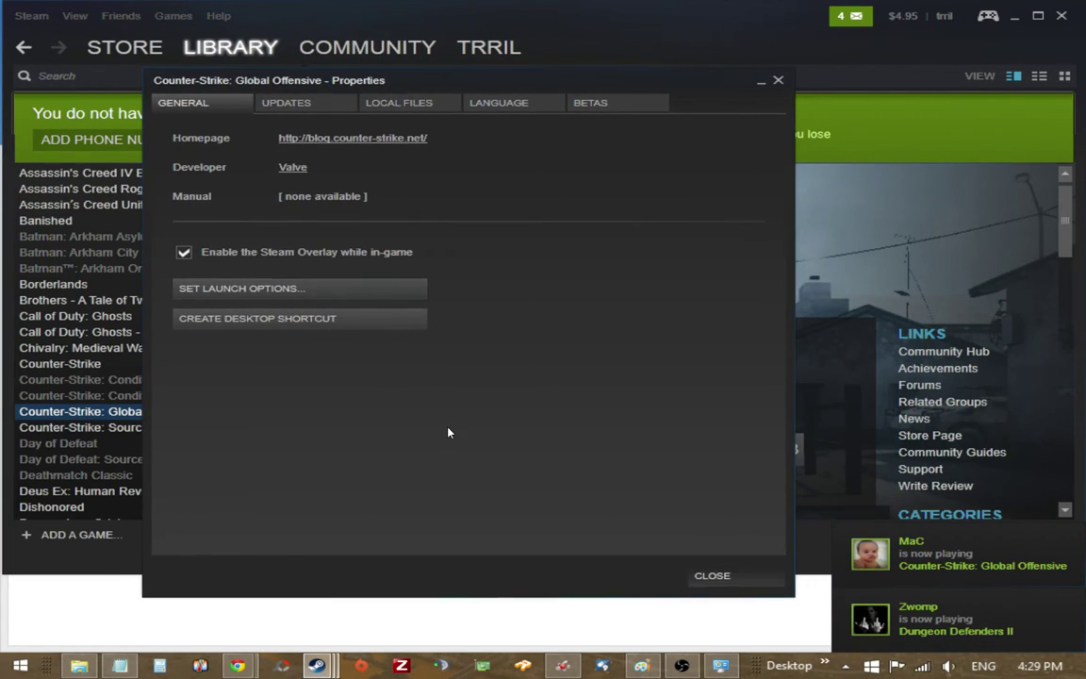
key("Escape")
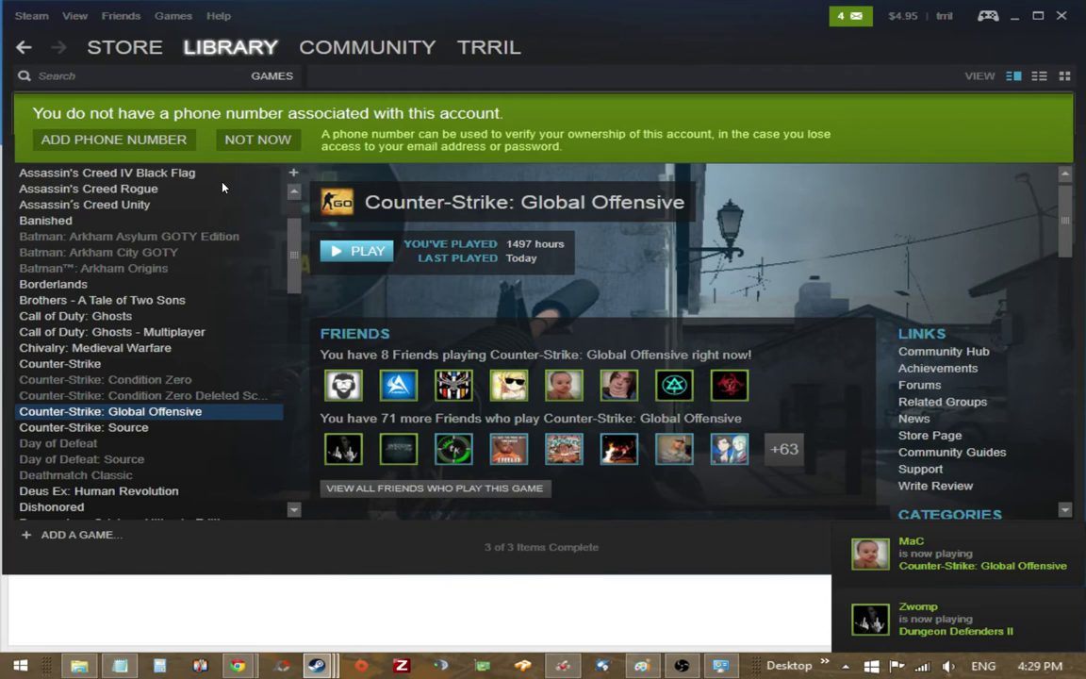
Launch Counter-Strike: Global Offensive, dismiss its console, and open the video settings
left_click(356, 251)
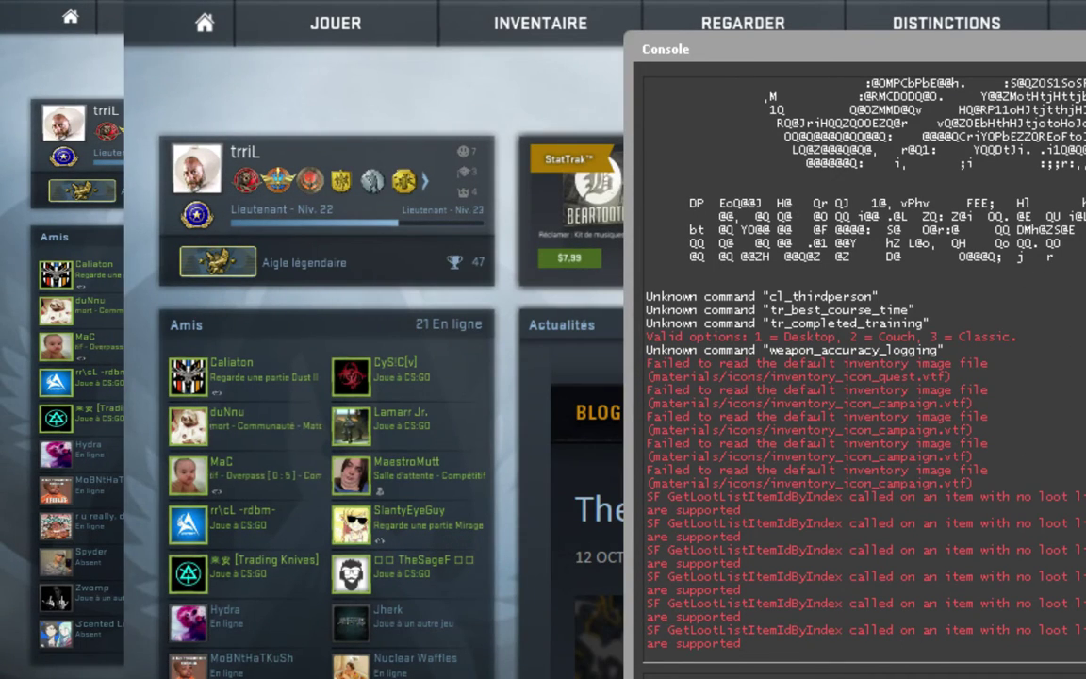
key("Escape")
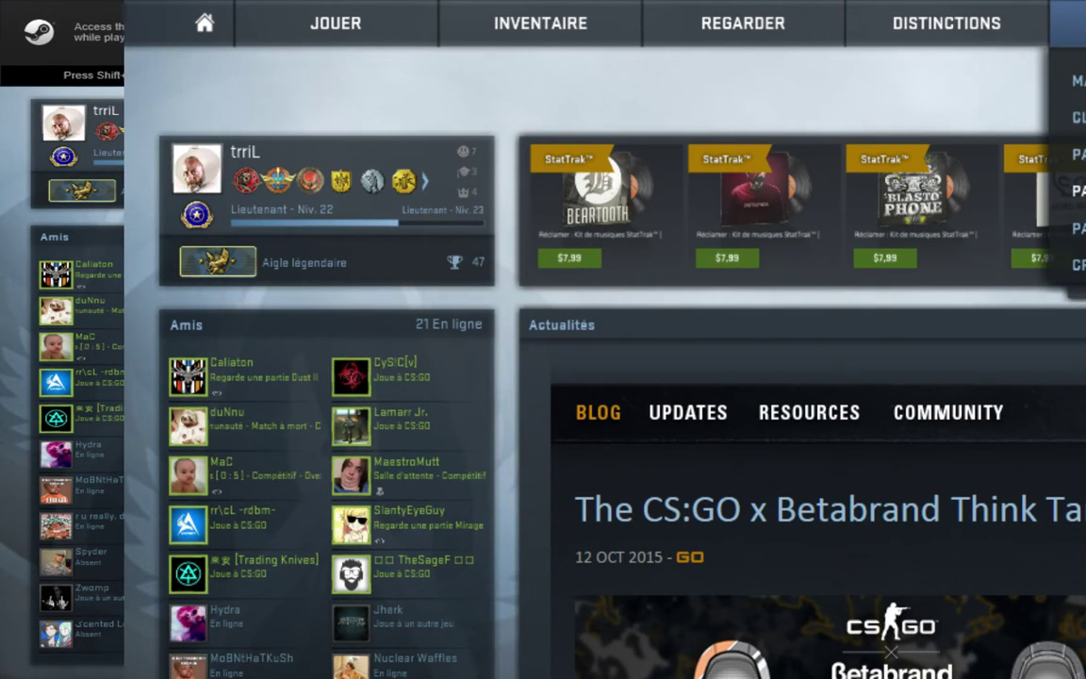
left_click(1077, 191)
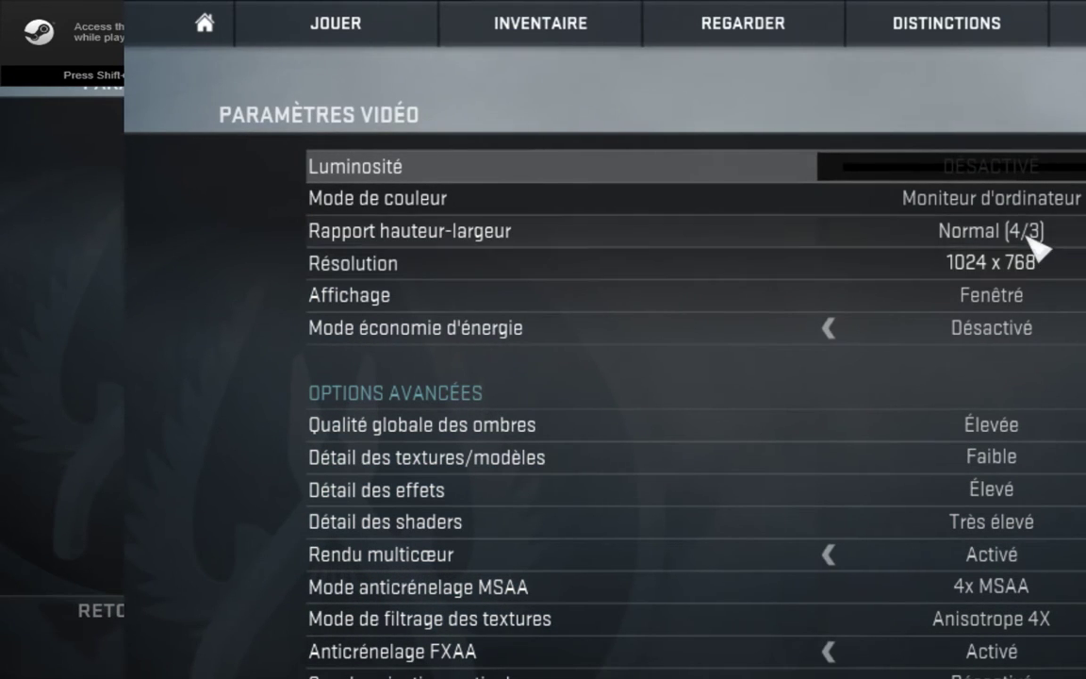
Choose the Normal (4/3) aspect ratio, 1024 x 768 resolution and Plein écran display mode, and return to the home screen
left_click(1030, 236)
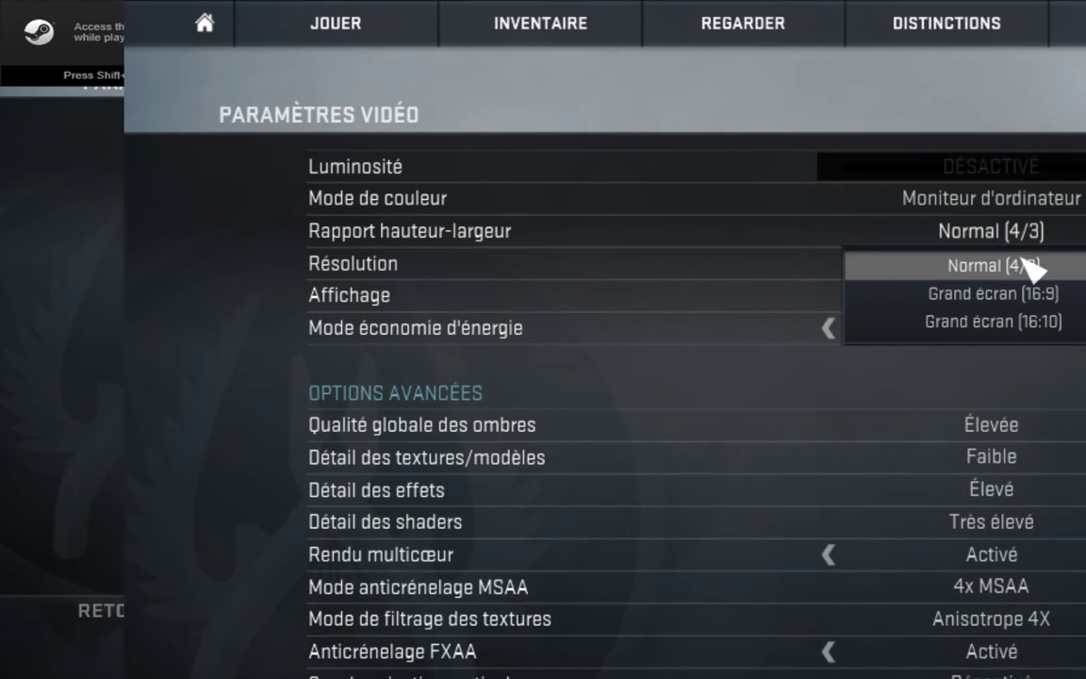
left_click(1034, 268)
left_click(1037, 263)
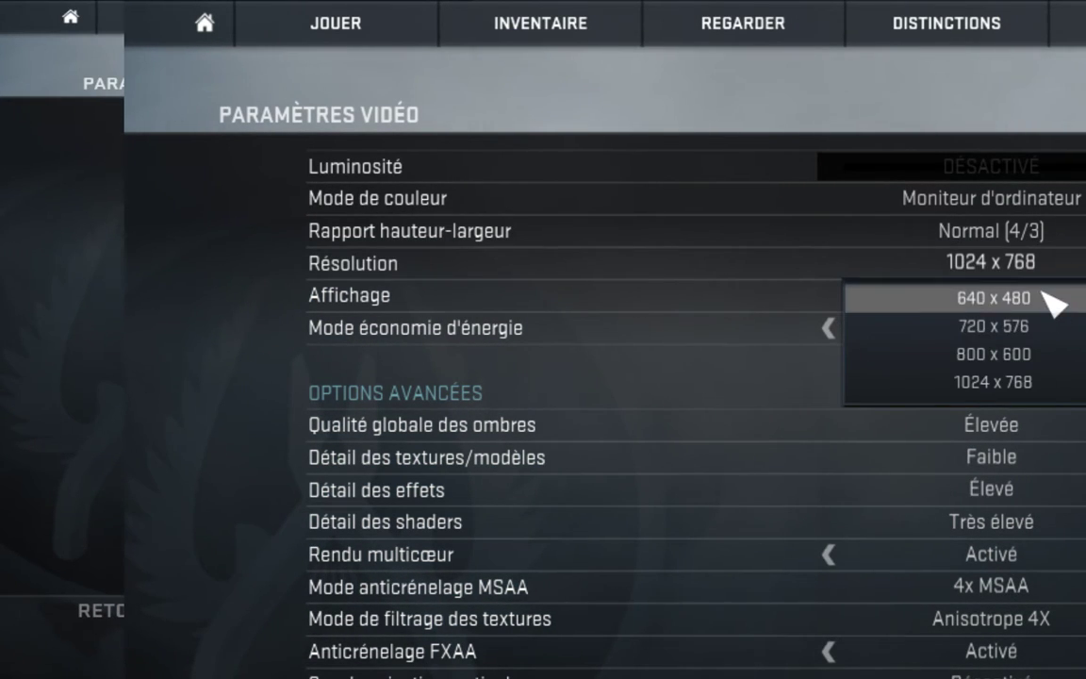
left_click(981, 381)
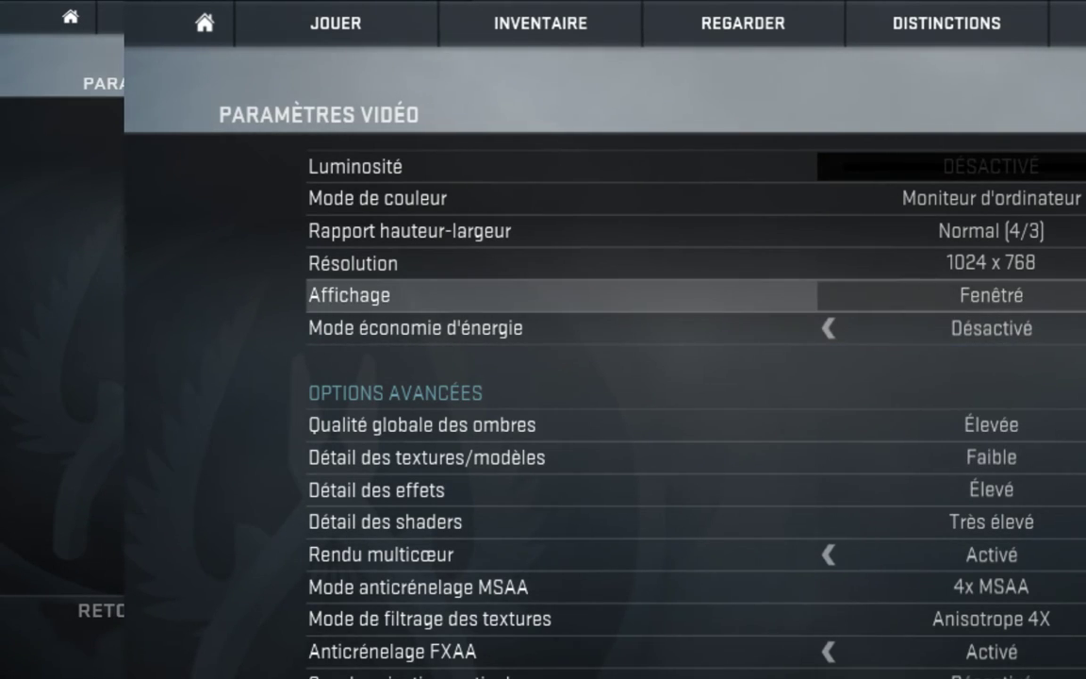
left_click(1036, 300)
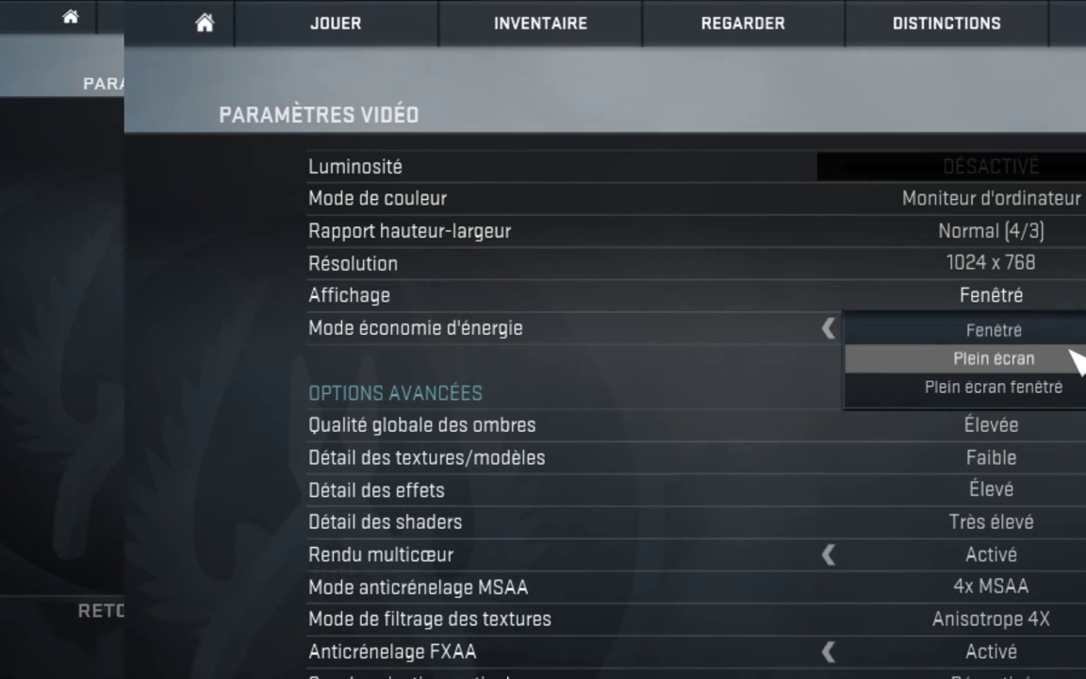
left_click(1073, 358)
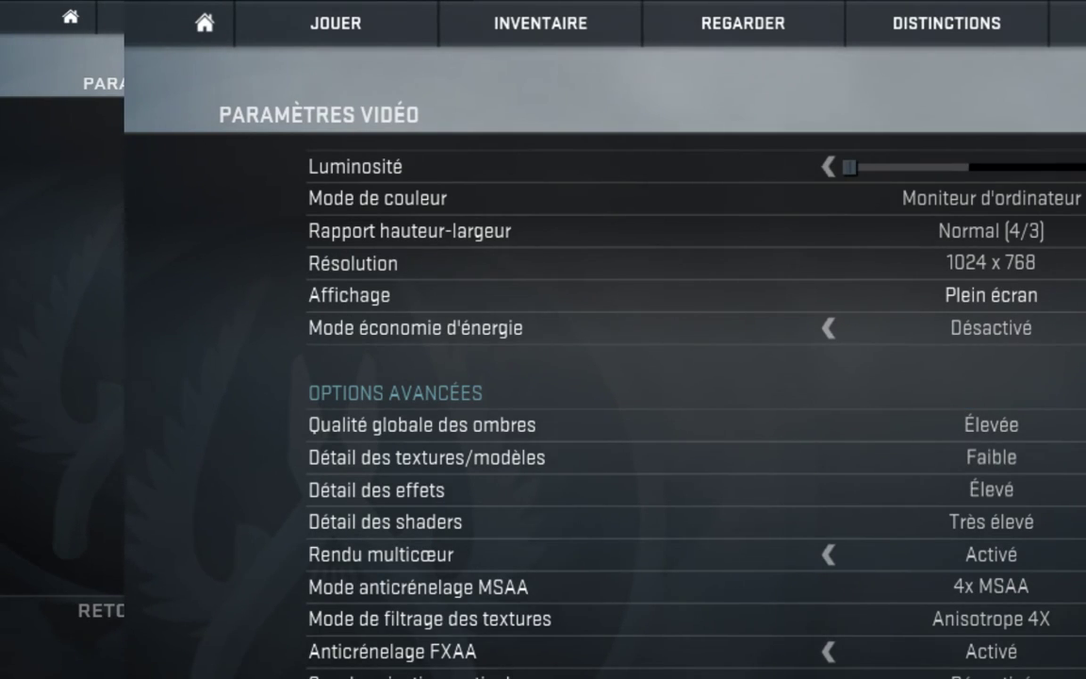
left_click(227, 28)
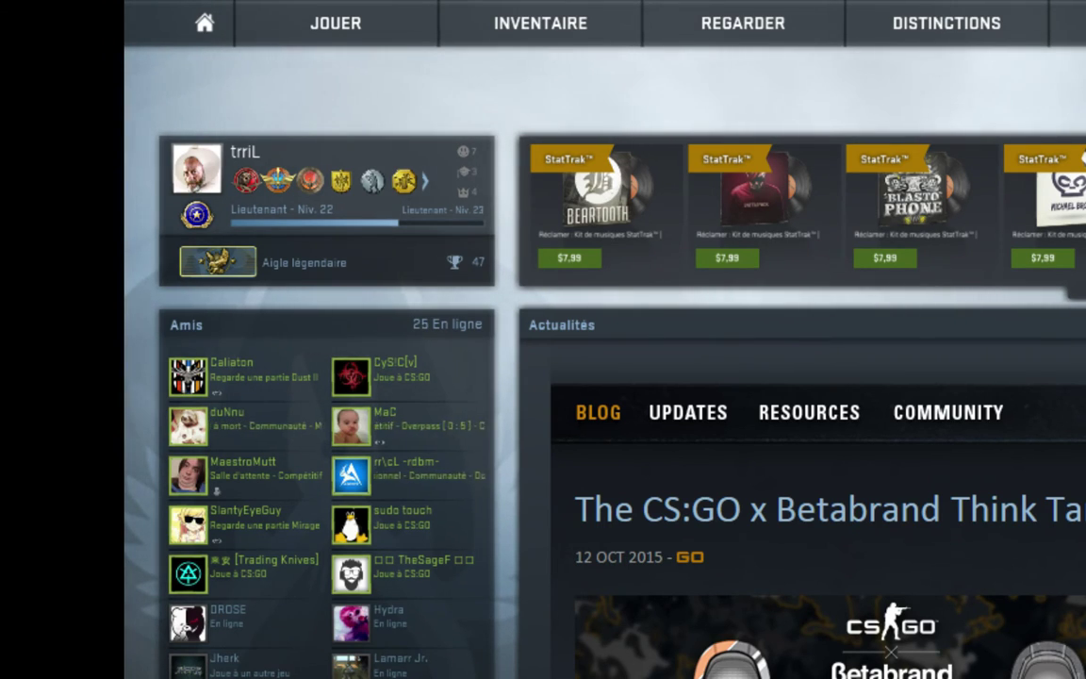
Start an offline match with bots on the Dust II map and join the terrorist team
mouse_move(376, 38)
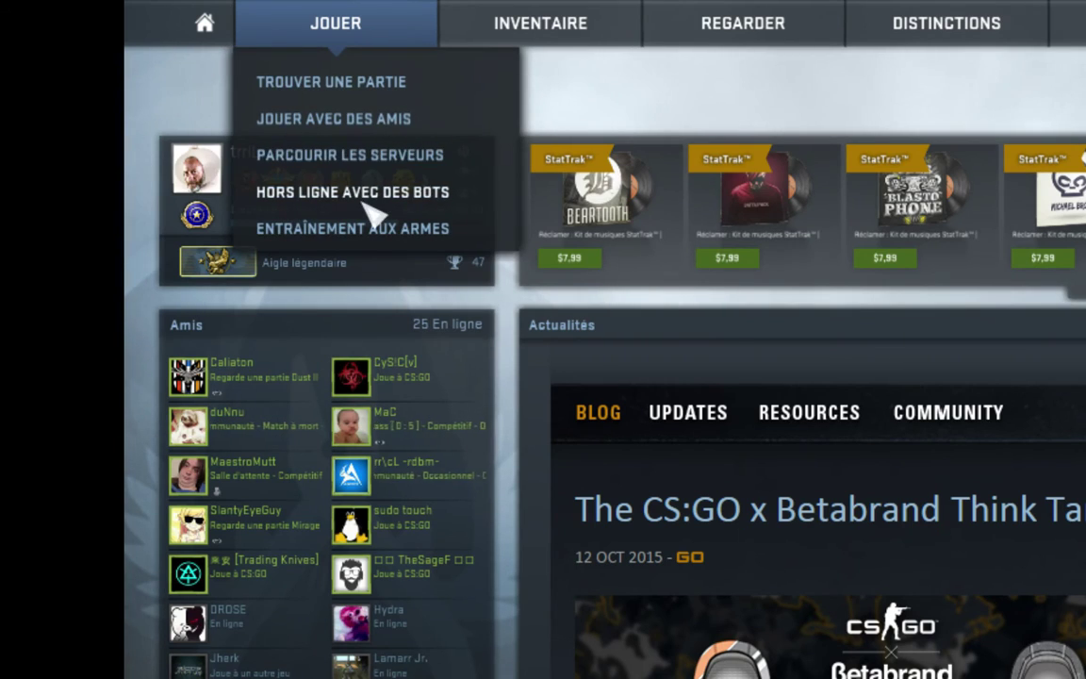
left_click(386, 193)
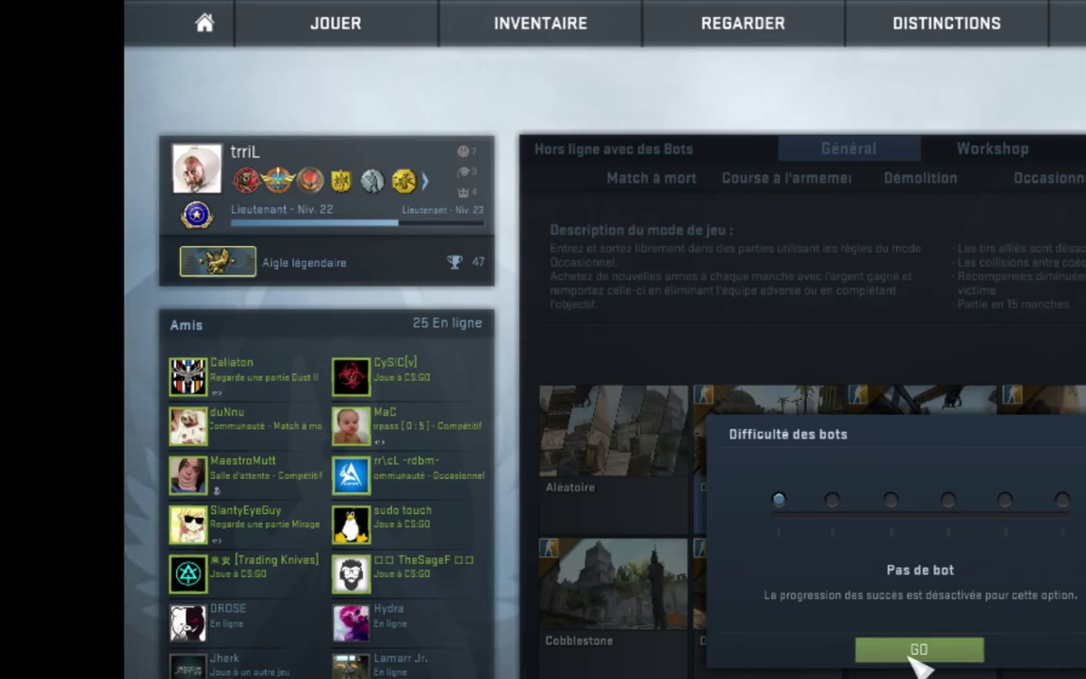
left_click(911, 655)
left_click(911, 652)
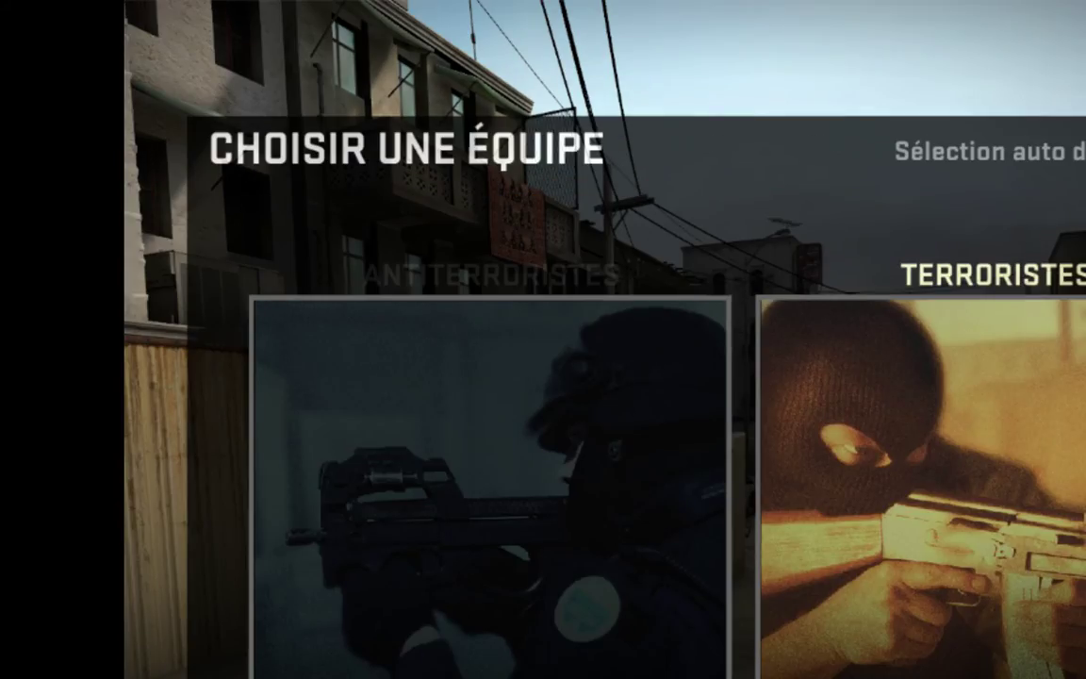
left_click(762, 673)
Look around the terrorist spawn in fullscreen while switching between the carried weapons
key("2")
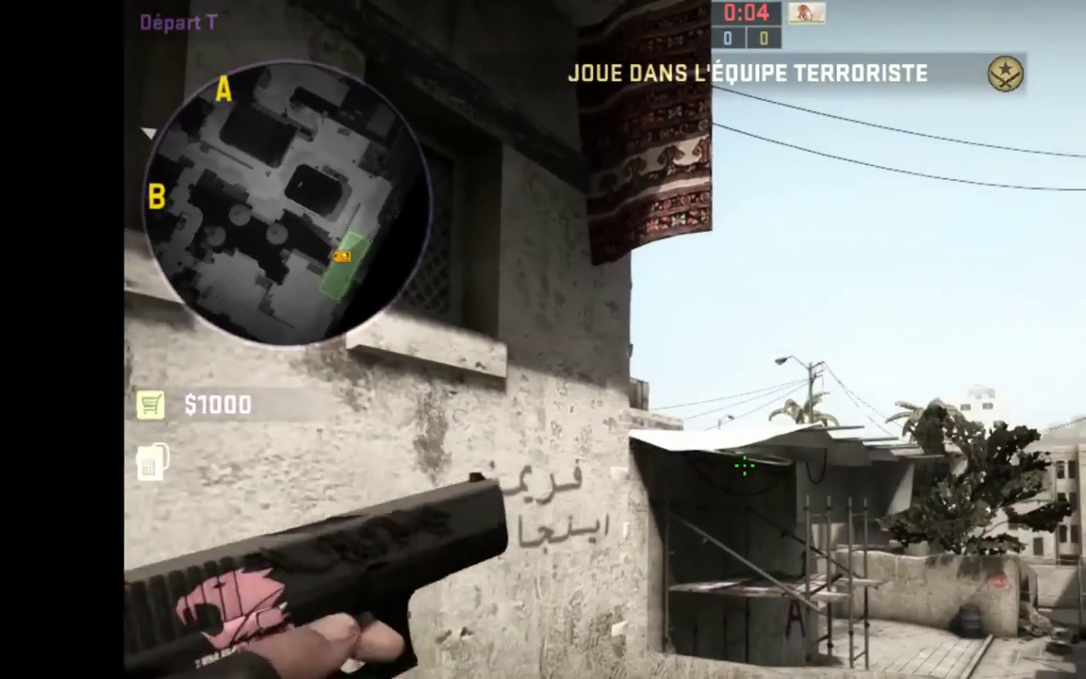
key("3")
key("5")
key("3")
key("2")
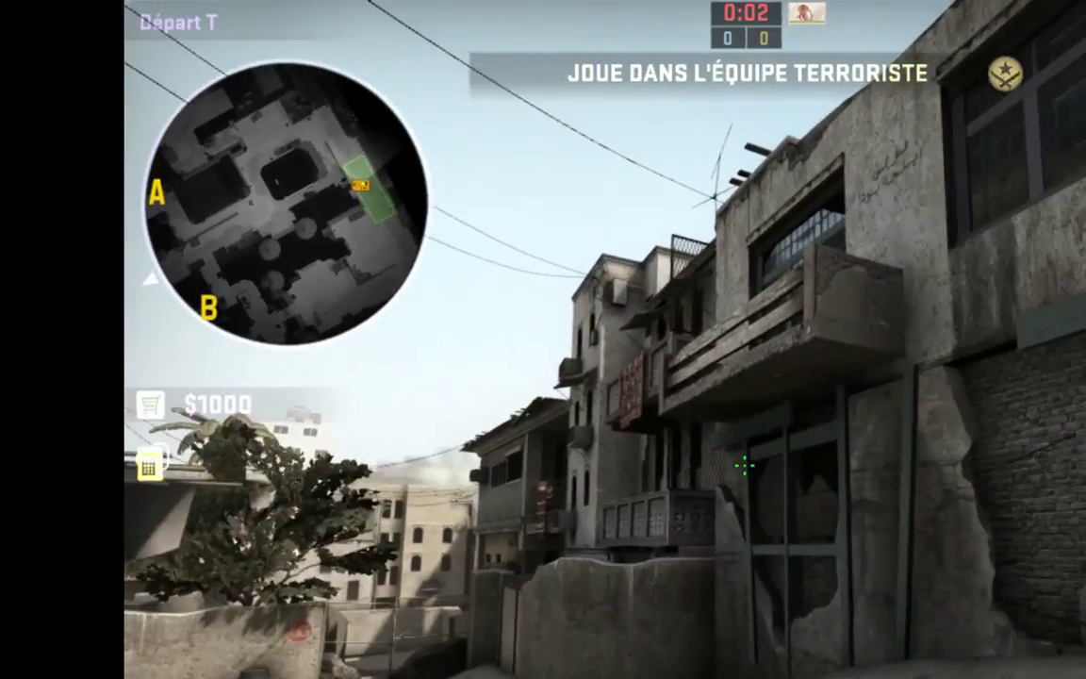
key("3")
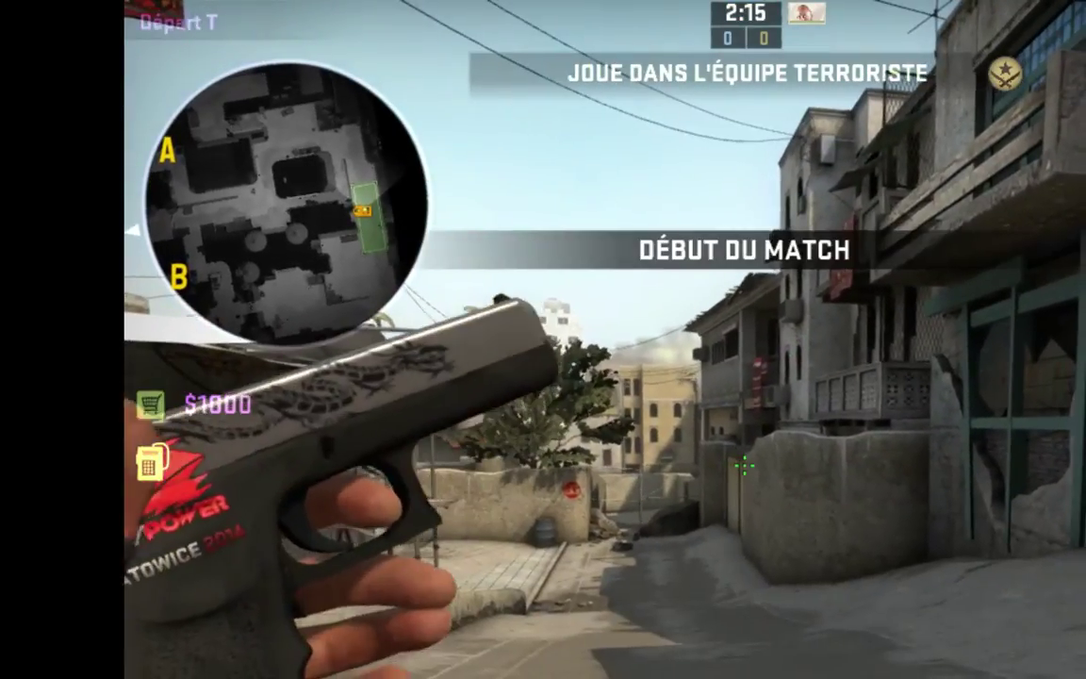